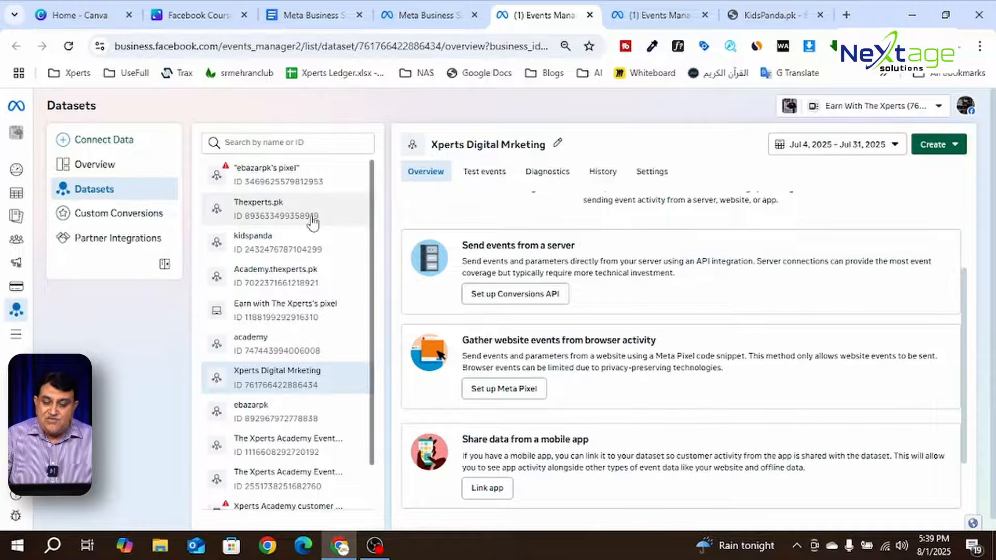
# Open the kidspanda dataset and review the list of website events in its overview
pyautogui.click(304, 251)
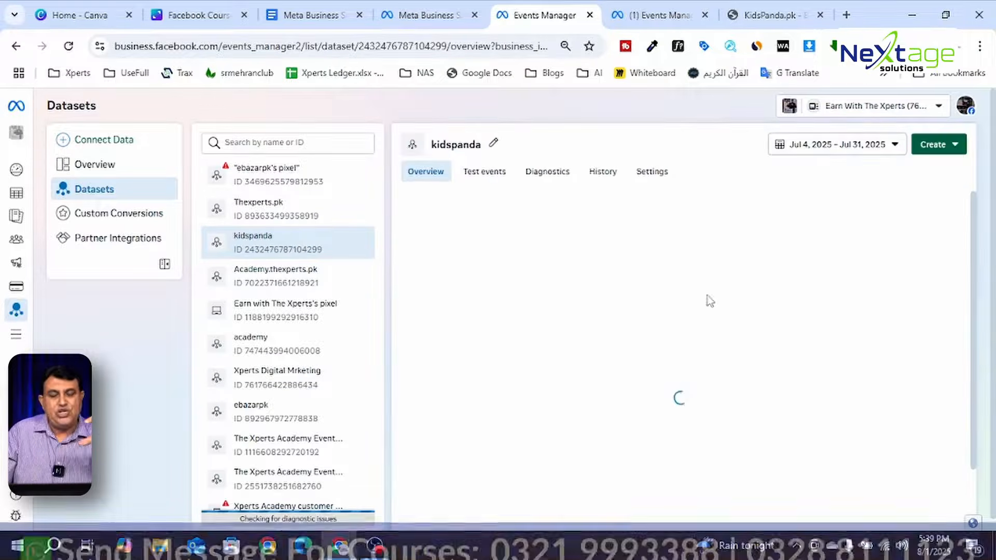
pyautogui.scroll(-1, 711, 252)
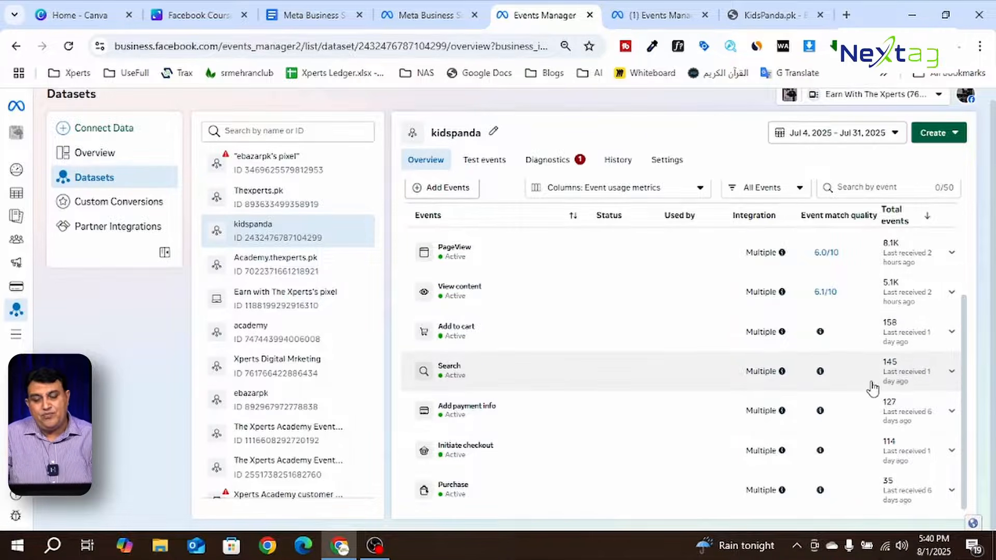
pyautogui.scroll(3, 873, 387)
pyautogui.scroll(-3, 873, 387)
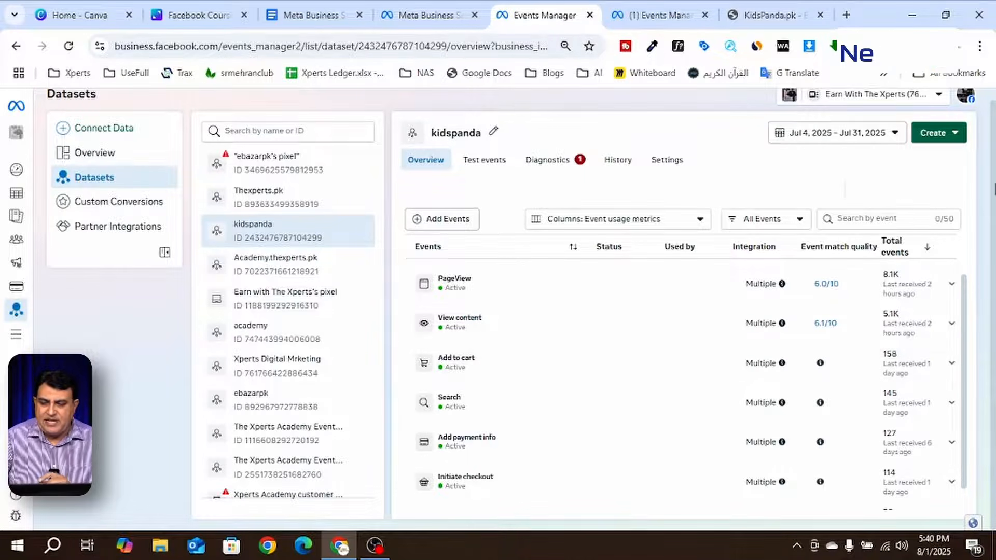
# Start a custom audience with Website as its source in the Earn With The Xperts ad account
pyautogui.click(944, 139)
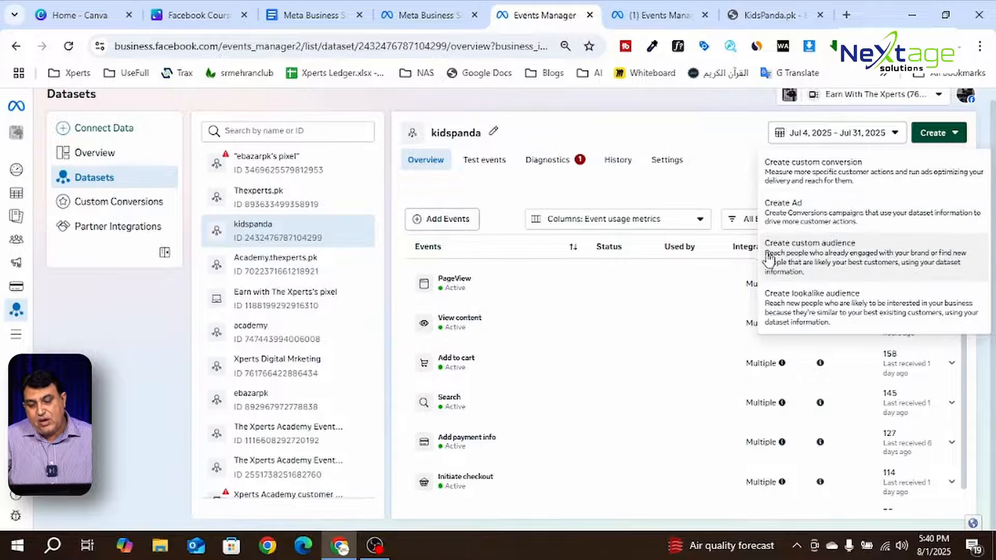
pyautogui.click(870, 268)
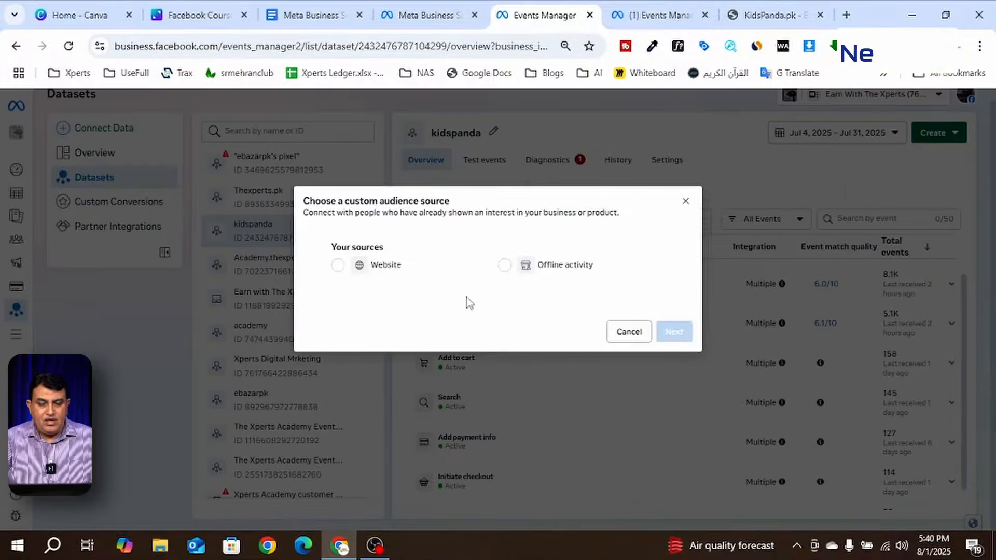
pyautogui.click(393, 272)
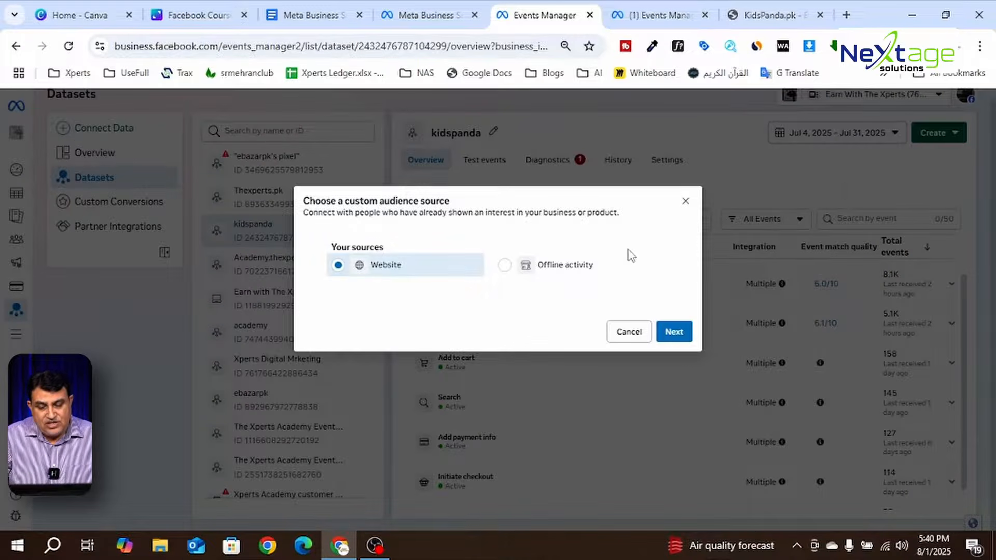
pyautogui.click(674, 332)
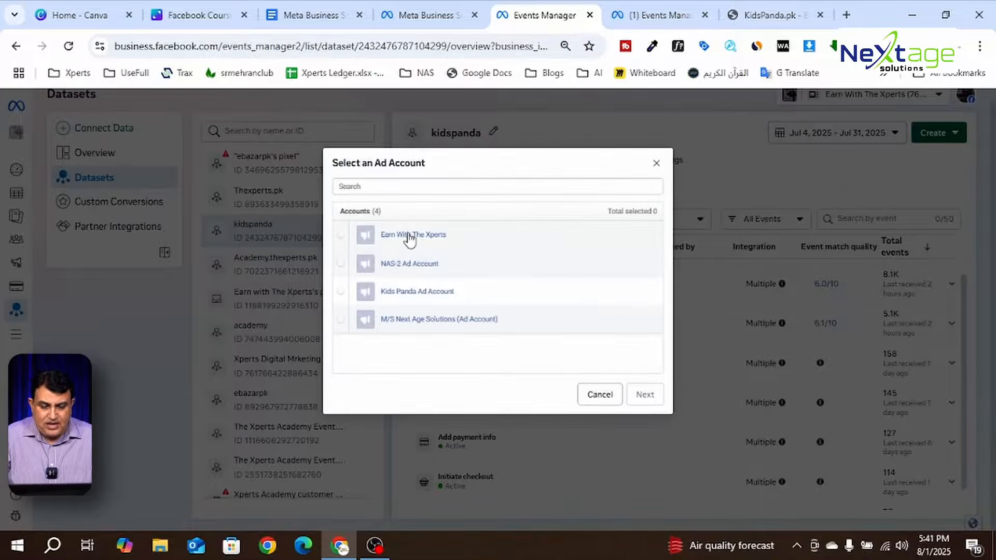
pyautogui.click(459, 240)
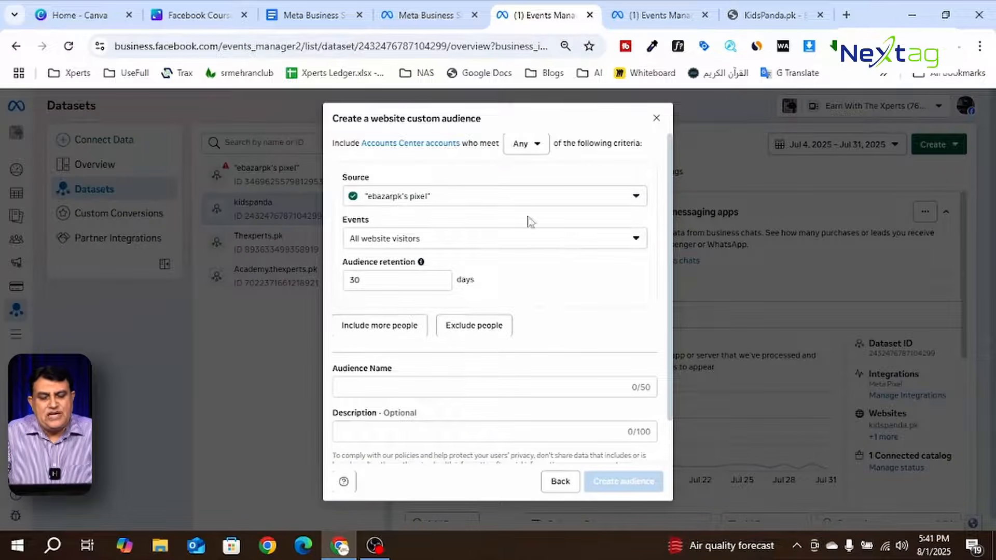
# Set the source of the website custom audience to kidspanda
pyautogui.click(504, 197)
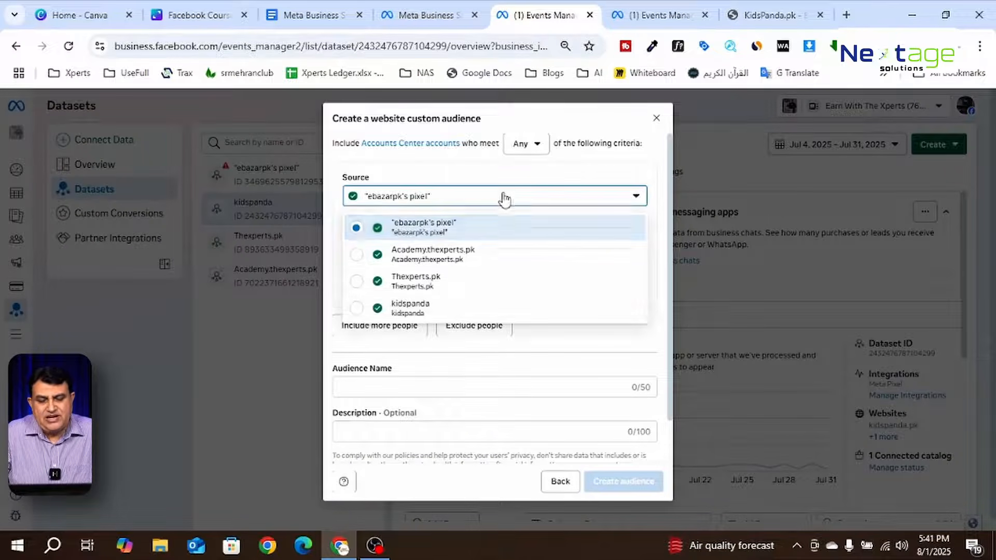
pyautogui.click(443, 308)
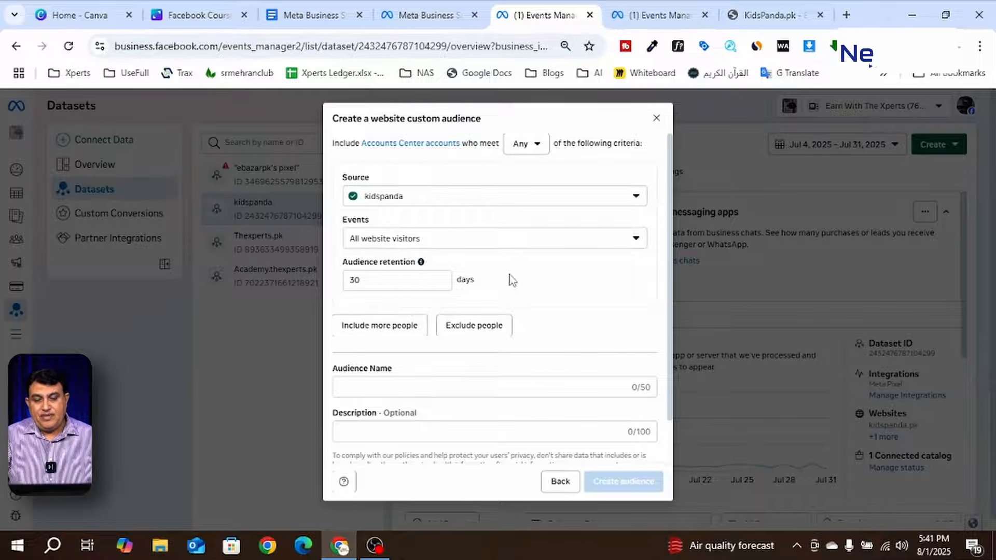
pyautogui.scroll(-1, 534, 340)
pyautogui.scroll(1, 536, 335)
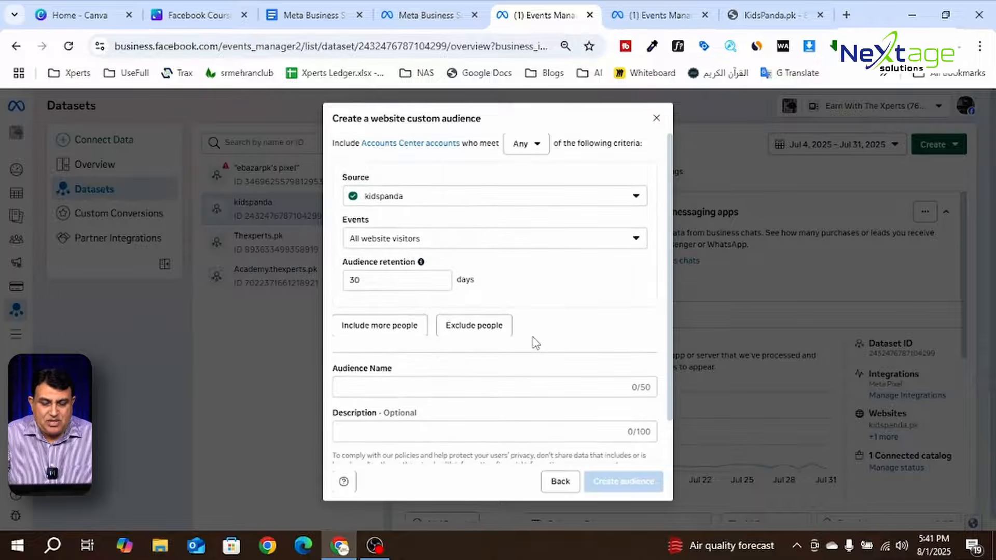
pyautogui.tripleClick(349, 119)
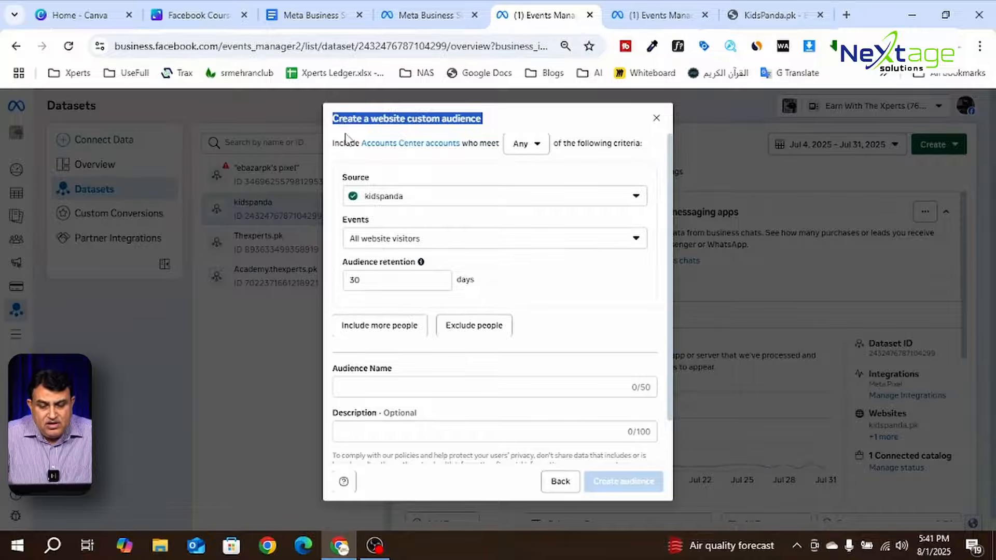
pyautogui.click(395, 195)
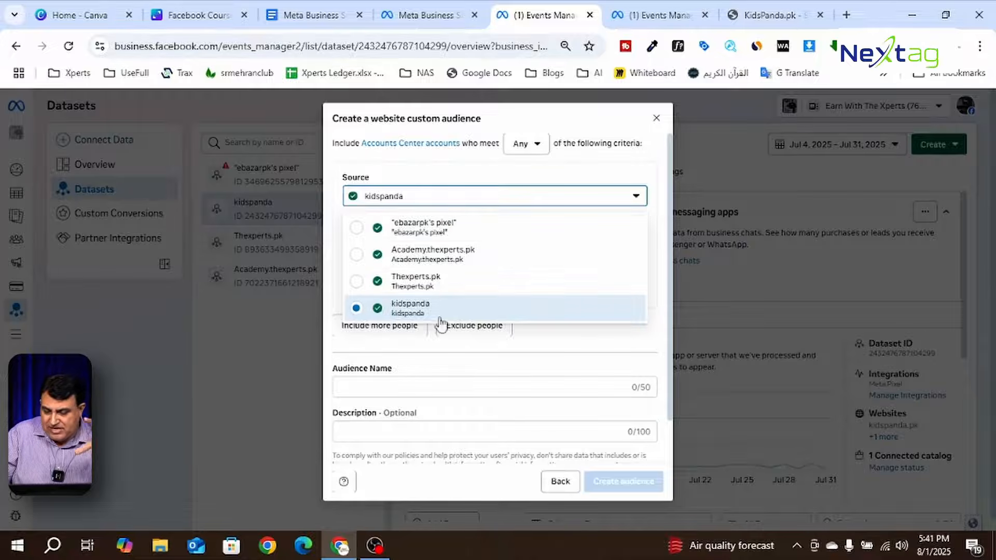
pyautogui.click(430, 179)
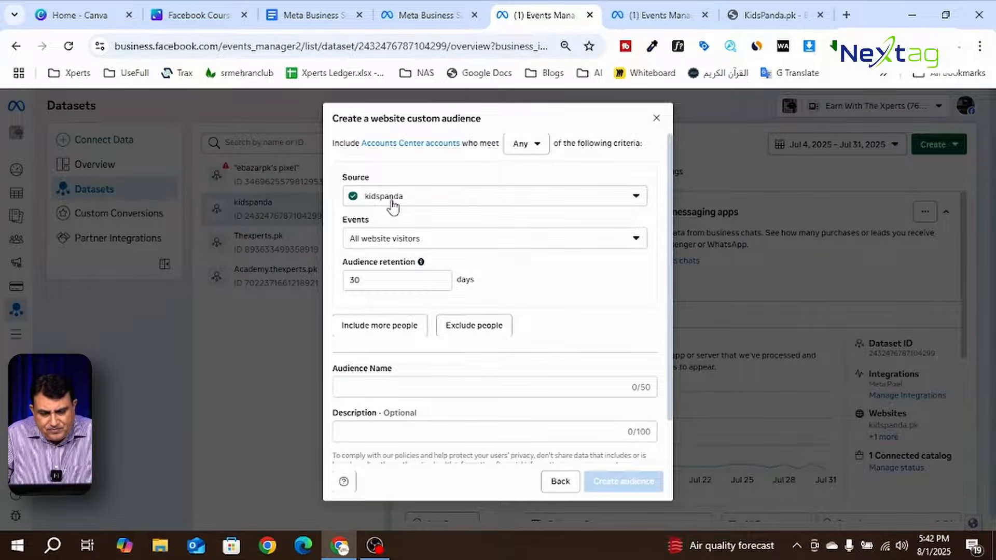
pyautogui.click(458, 205)
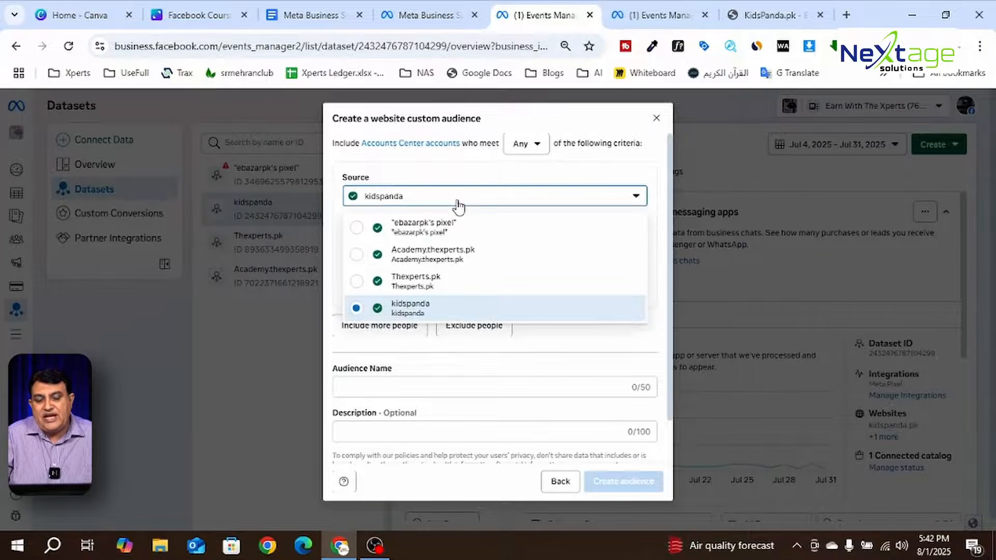
pyautogui.click(463, 205)
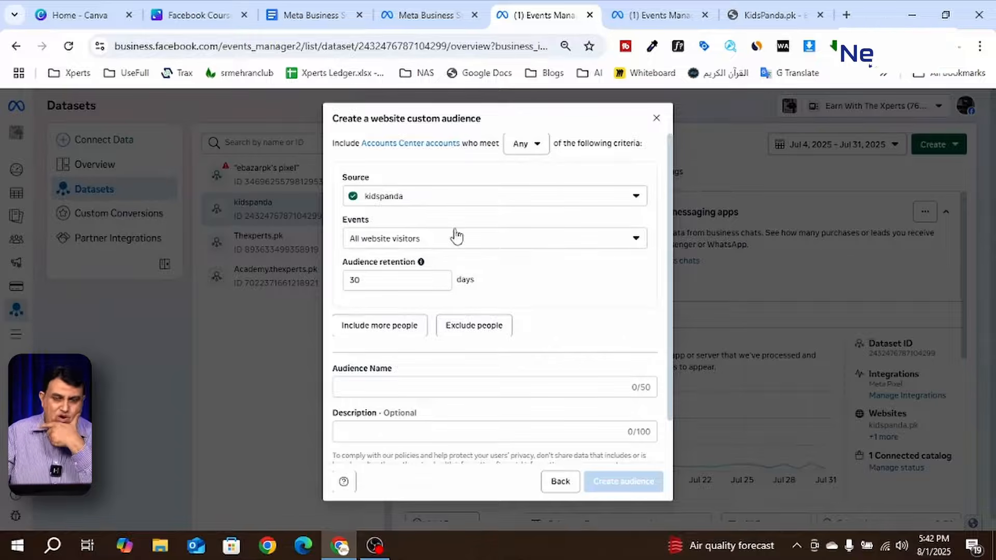
# Choose All website visitors as the audience's event and keep the audience retention at 30 days
pyautogui.click(448, 248)
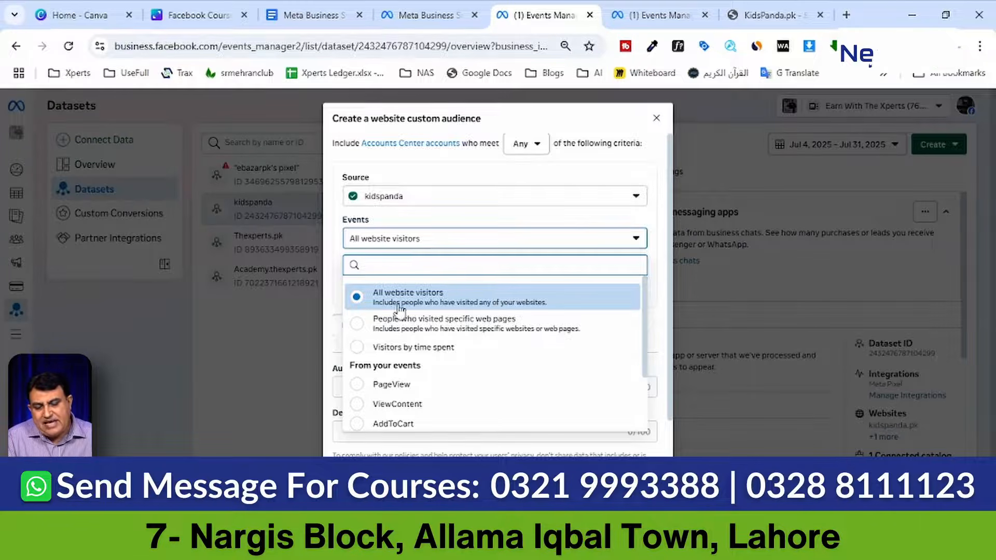
pyautogui.click(435, 310)
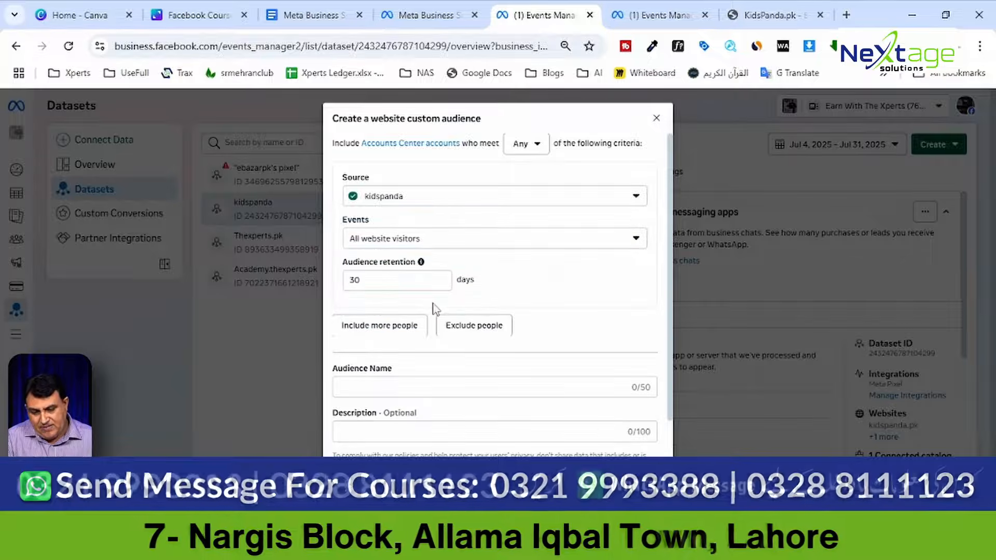
pyautogui.click(375, 284)
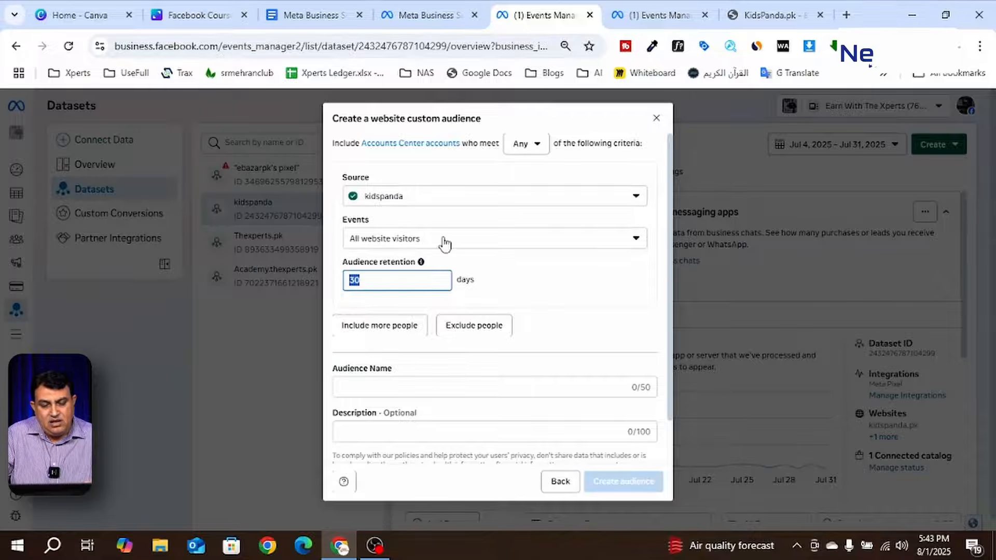
pyautogui.click(444, 242)
pyautogui.click(394, 297)
pyautogui.click(405, 281)
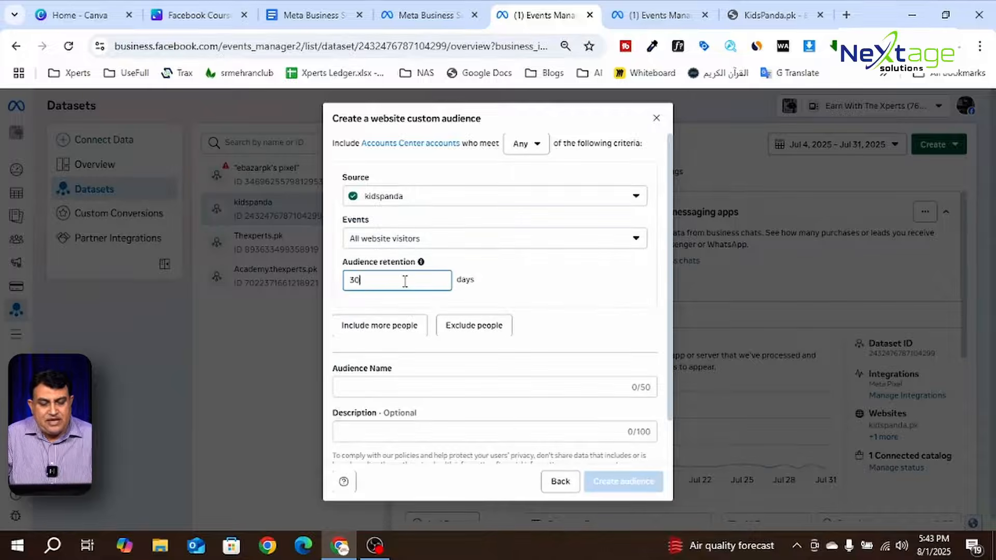
pyautogui.scroll(-1, 547, 286)
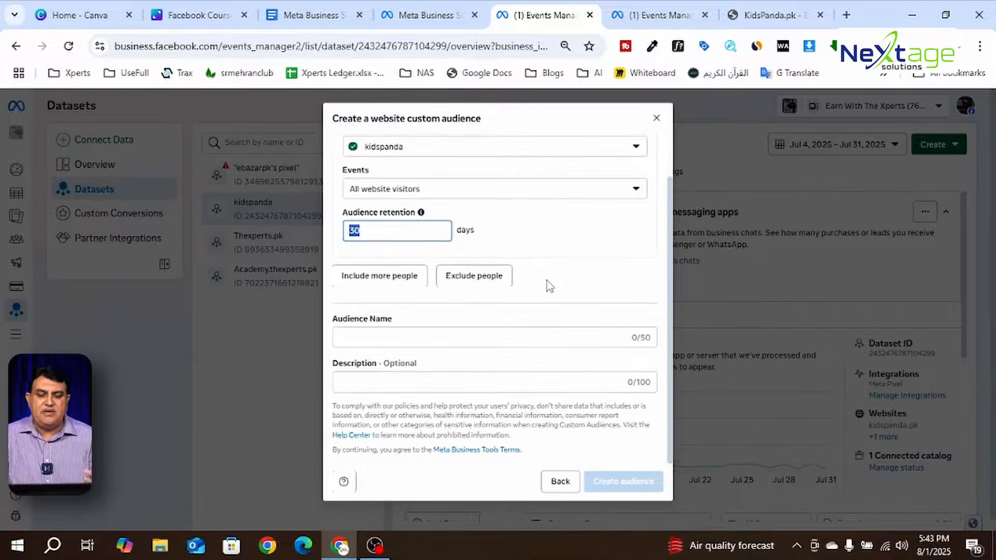
pyautogui.scroll(1, 549, 285)
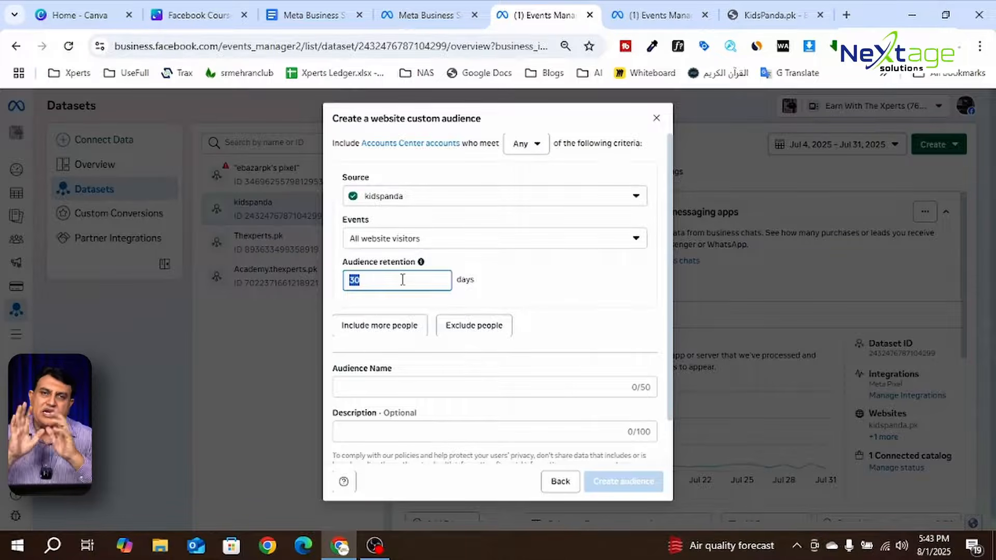
pyautogui.scroll(-1, 592, 276)
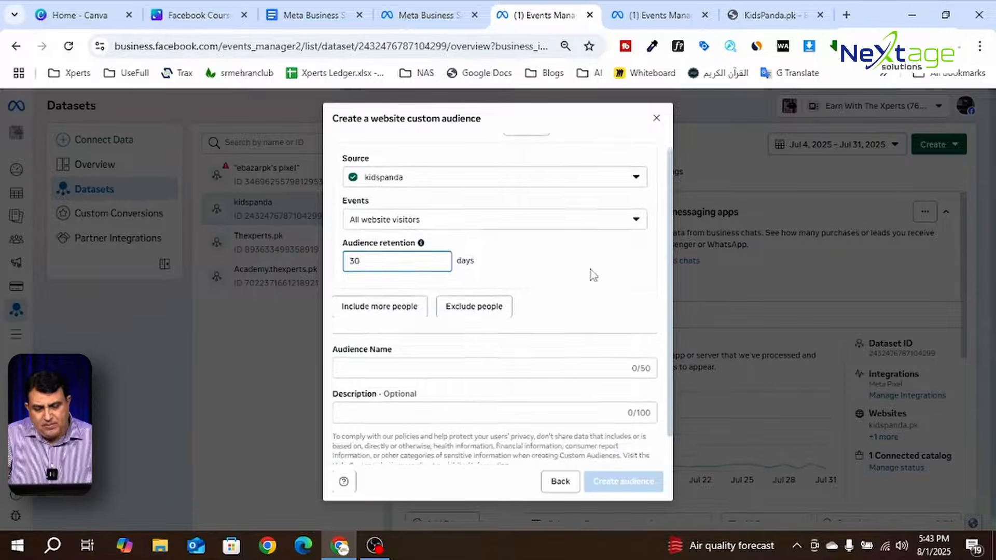
pyautogui.click(353, 230)
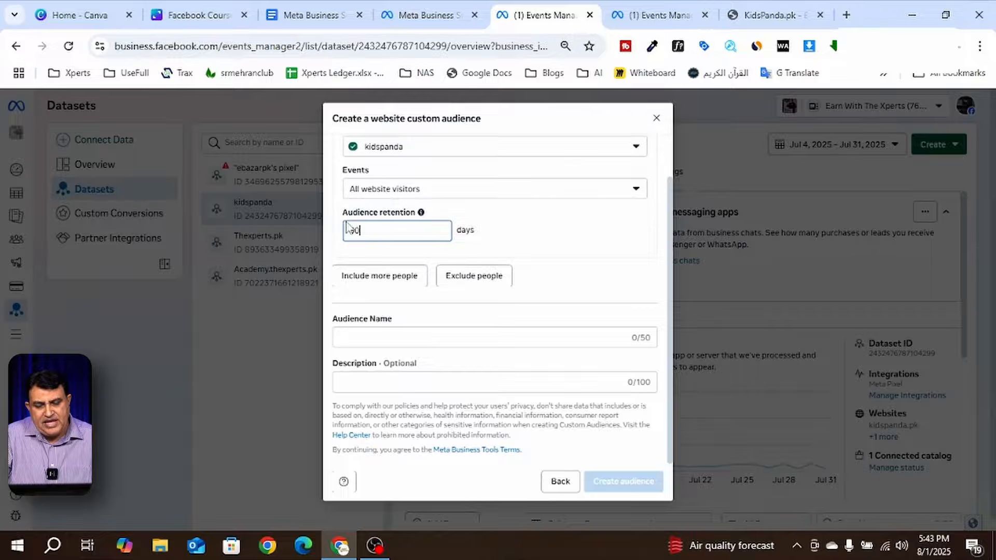
# Name the audience "All-Visitor-KP-Last30d-" and create it
pyautogui.click(456, 332)
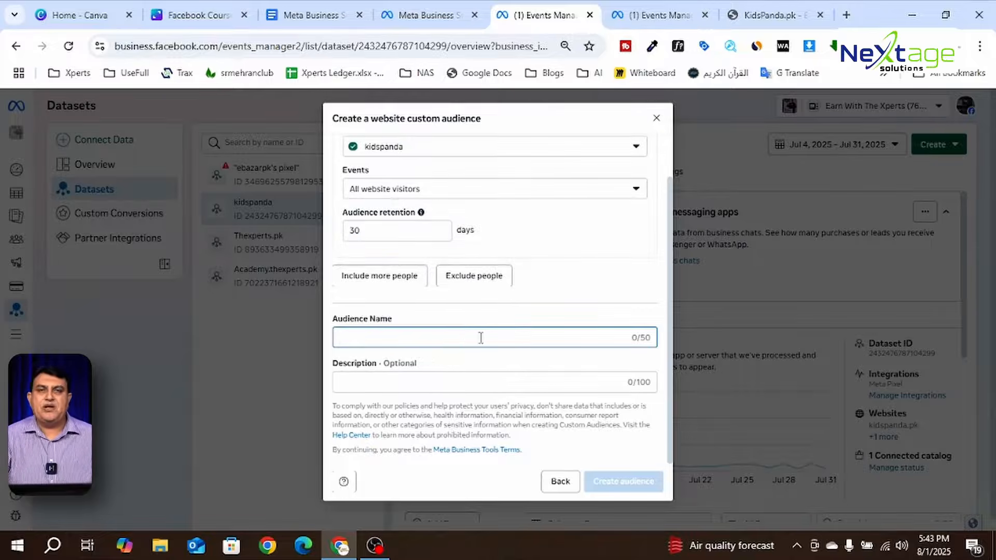
pyautogui.scroll(1, 608, 300)
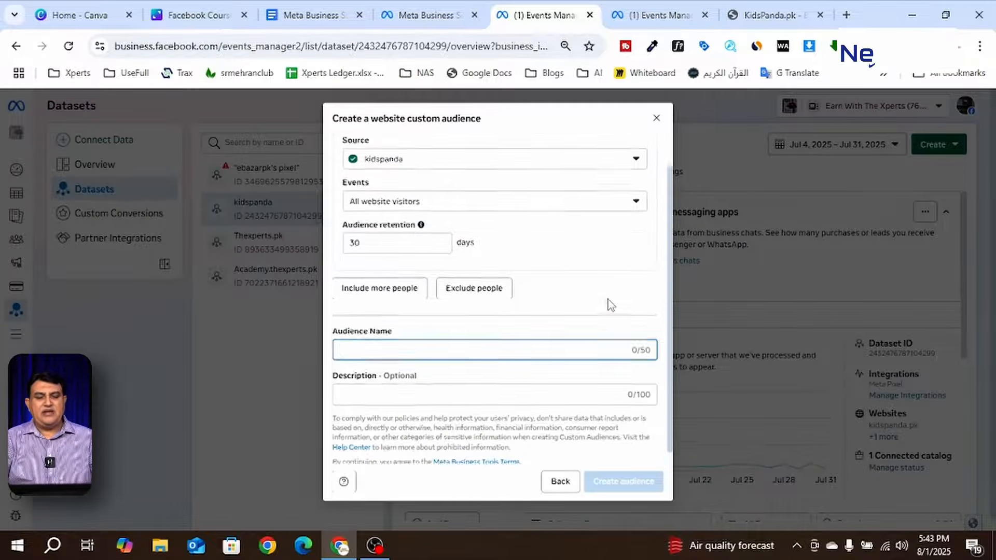
pyautogui.scroll(-1, 608, 300)
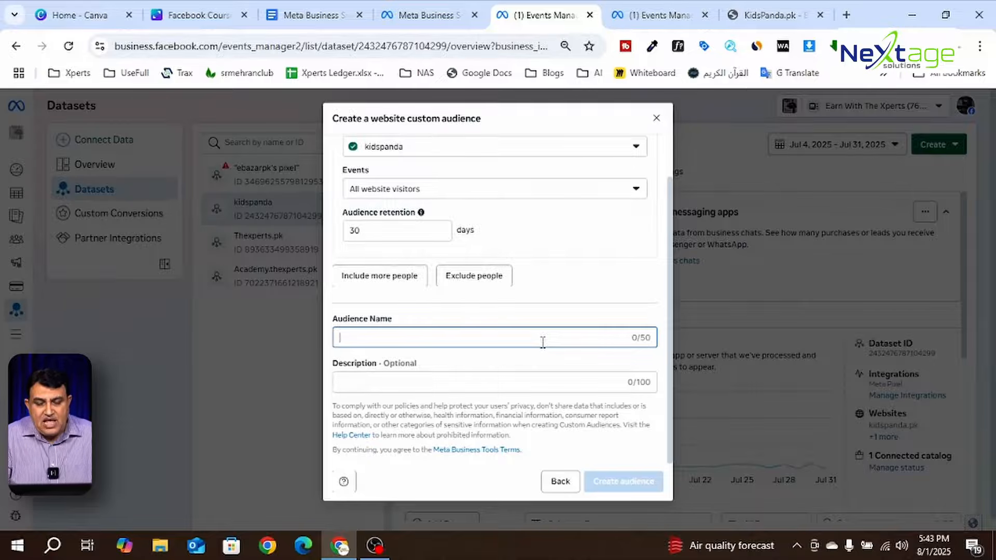
pyautogui.scroll(2, 543, 343)
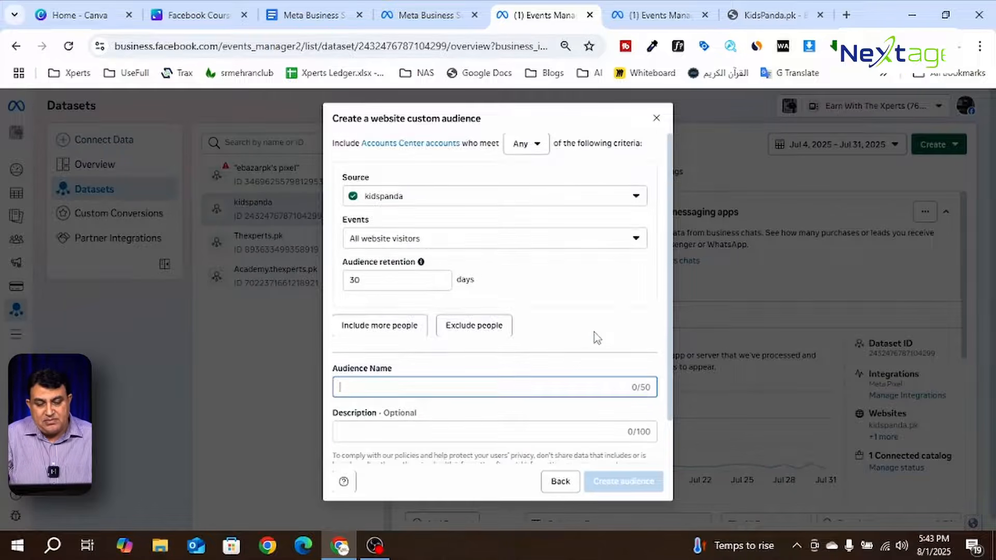
pyautogui.scroll(-1, 597, 338)
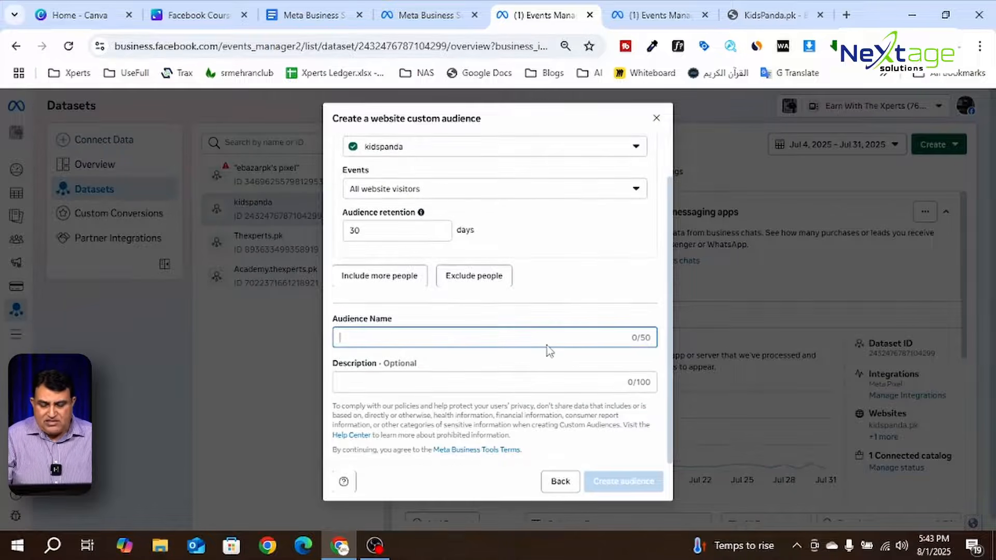
pyautogui.write('All-Visitor-KP-')
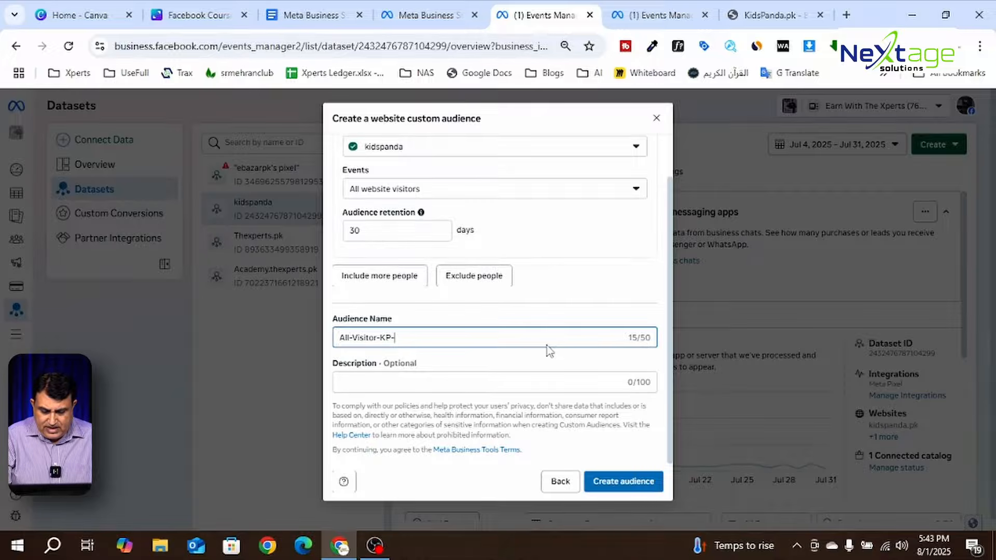
pyautogui.write('LAst')
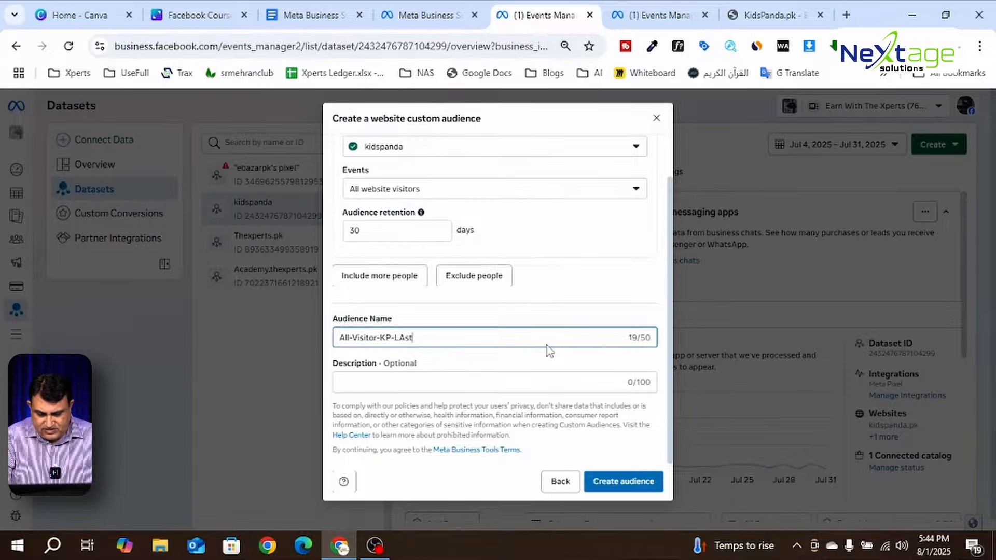
pyautogui.write('30')
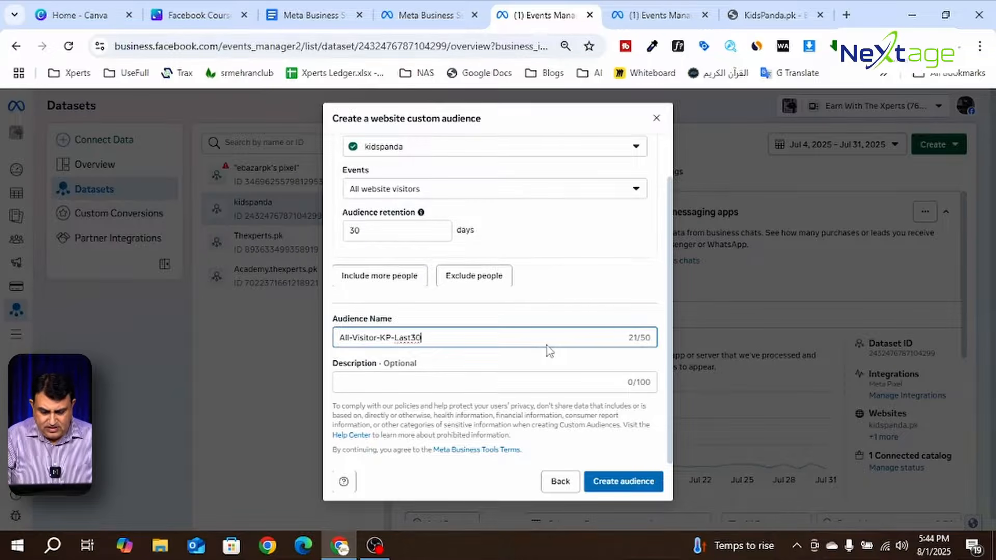
pyautogui.write('d')
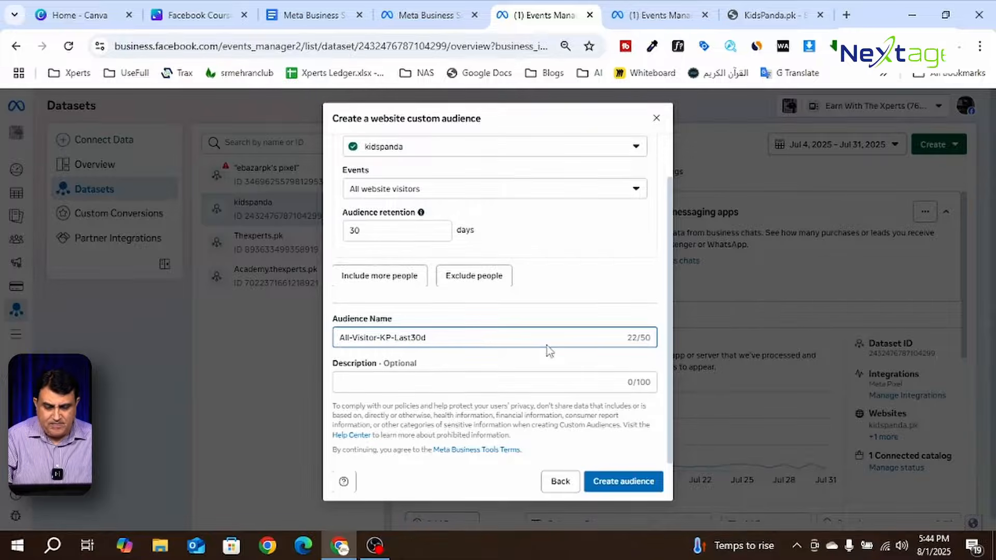
pyautogui.write('-')
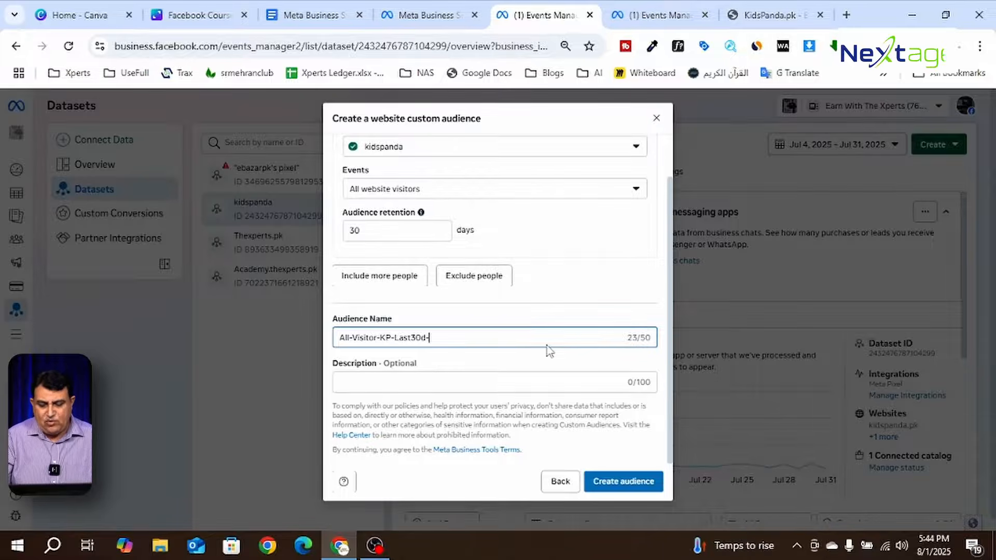
pyautogui.click(629, 488)
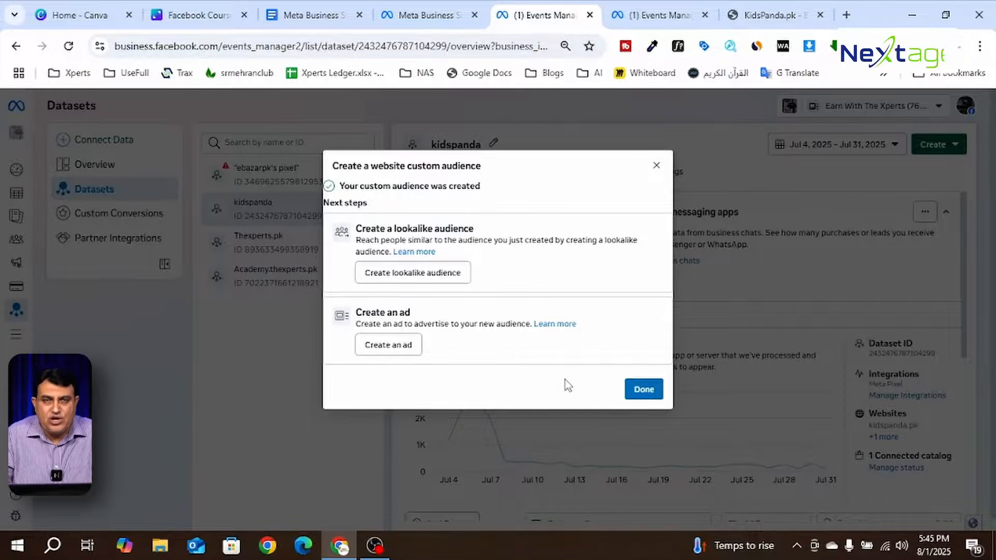
# Go on from the created custom audience to the ad account's Audiences list and look over the full set of tools
pyautogui.click(435, 275)
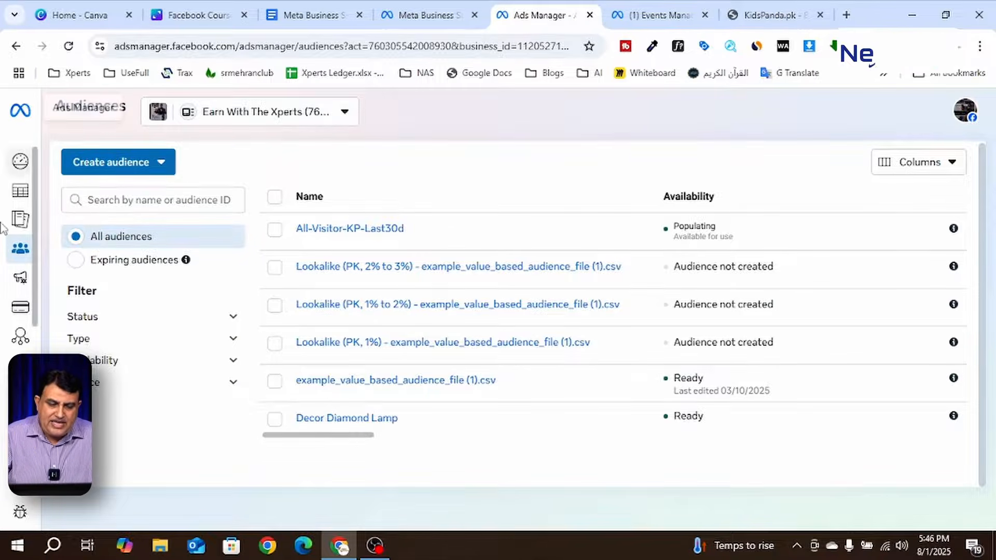
pyautogui.moveTo(21, 161)
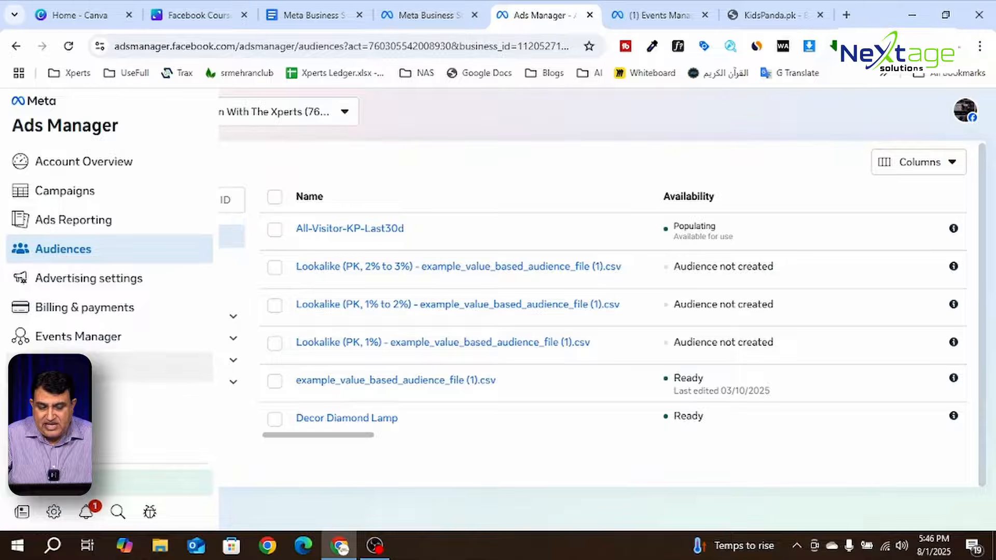
pyautogui.click(57, 366)
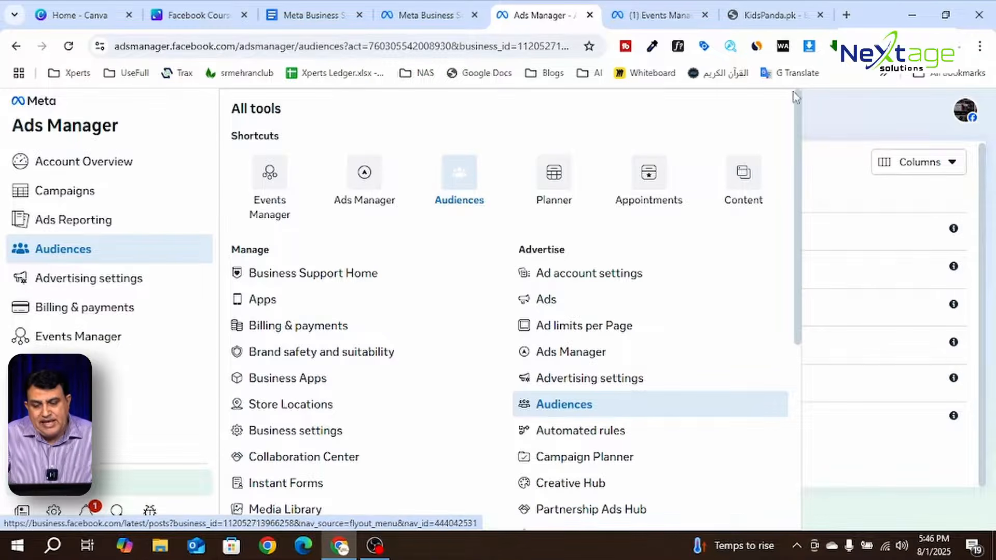
pyautogui.click(840, 120)
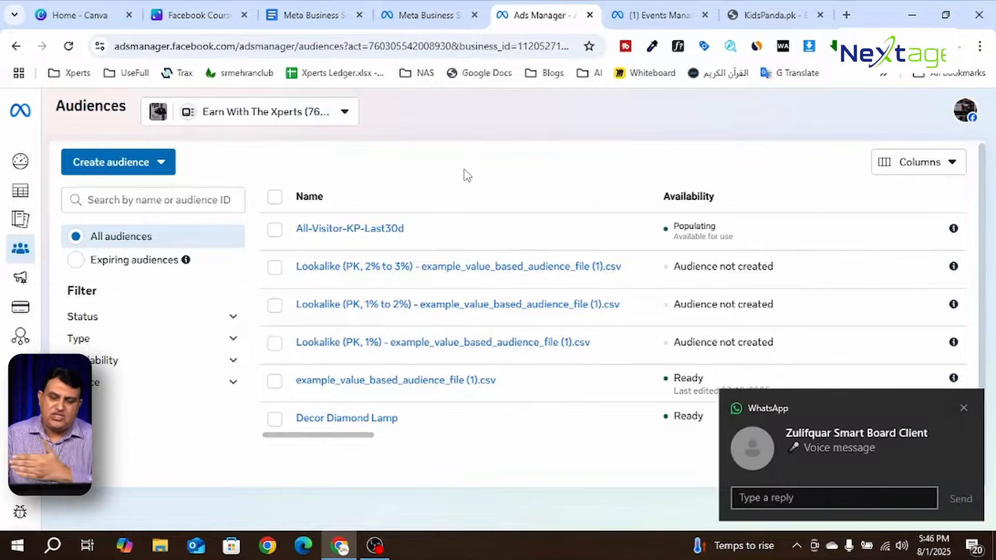
pyautogui.click(964, 408)
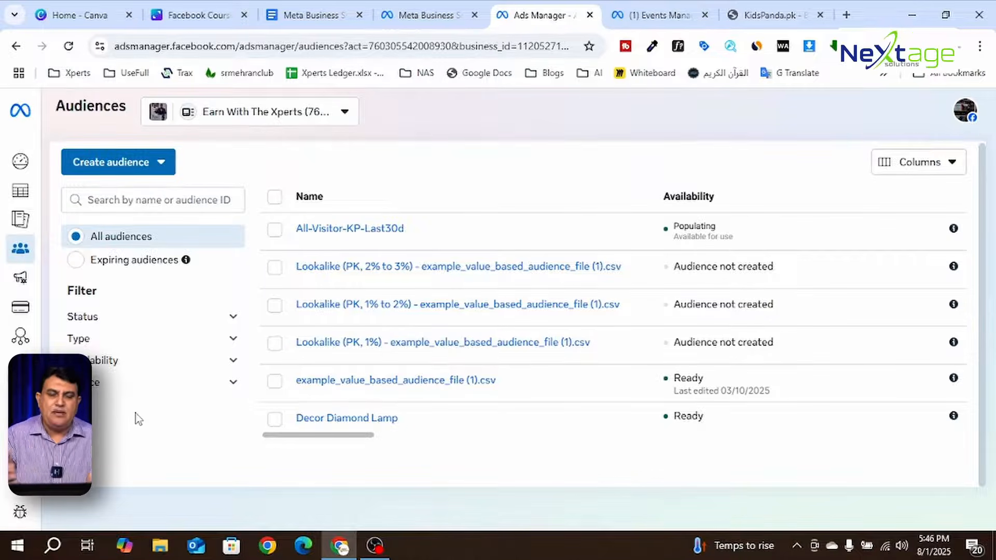
pyautogui.moveTo(307, 267)
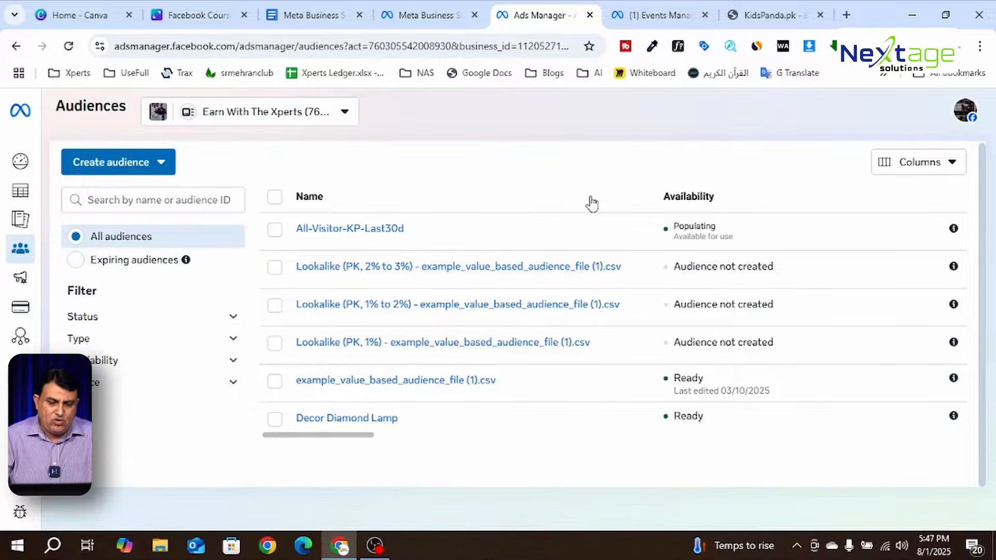
# Start a lookalike audience with kidspanda as its value-based source and check the event source choices, keeping Website
pyautogui.click(165, 174)
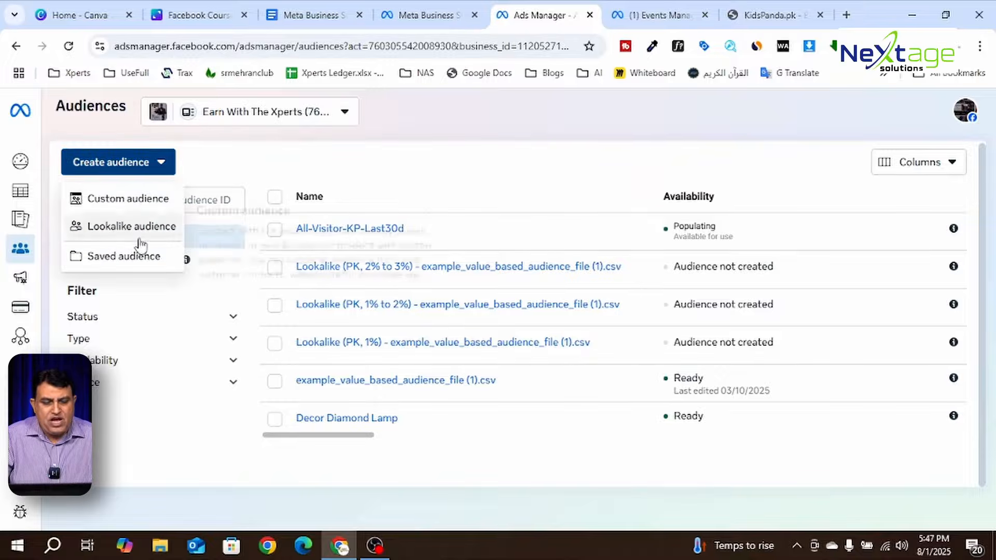
pyautogui.moveTo(147, 231)
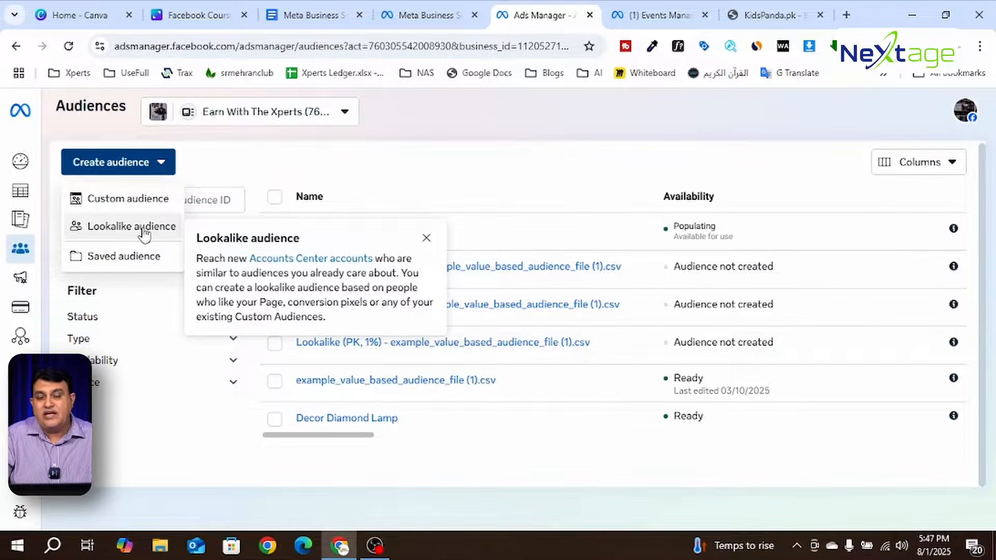
pyautogui.click(144, 232)
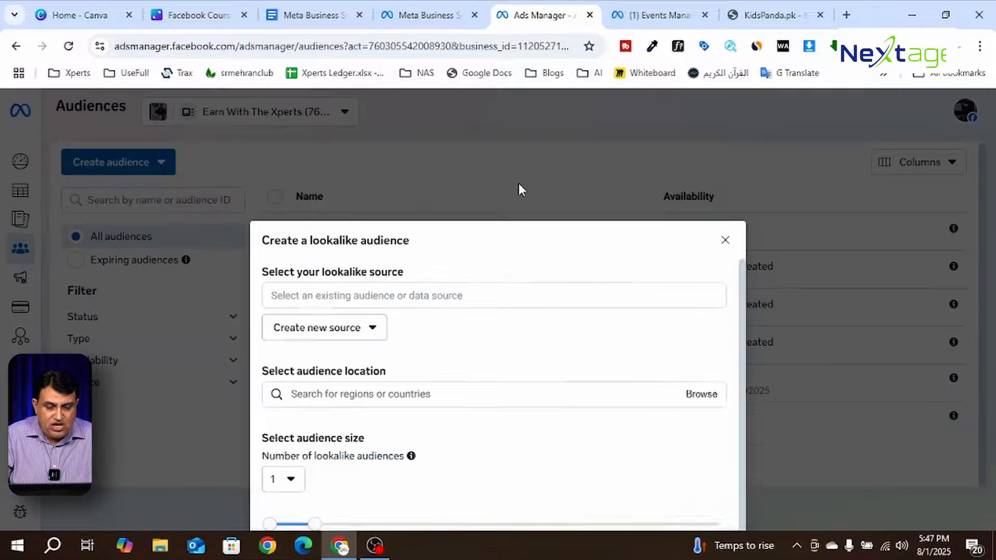
pyautogui.click(364, 211)
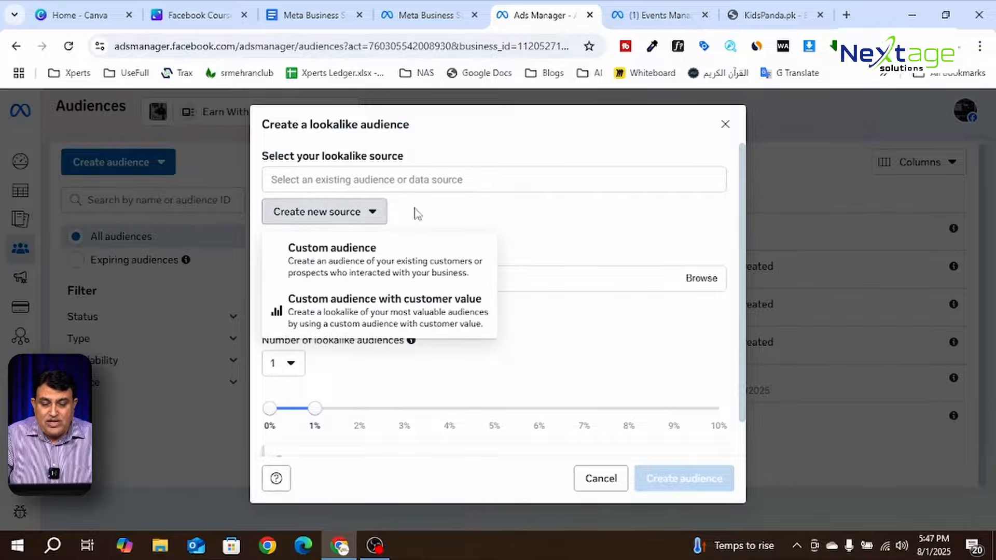
pyautogui.click(486, 209)
pyautogui.click(440, 183)
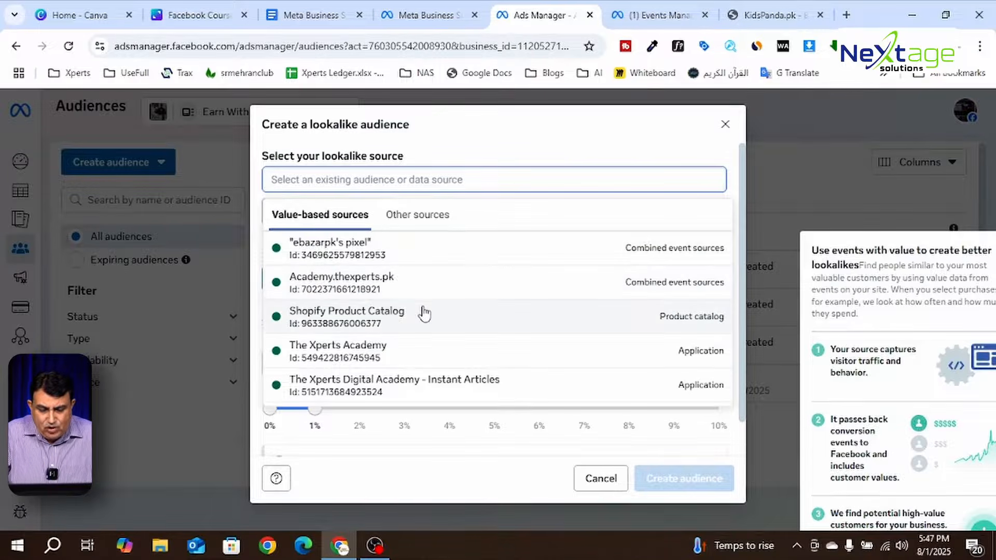
pyautogui.scroll(-2, 392, 324)
pyautogui.scroll(-2, 394, 318)
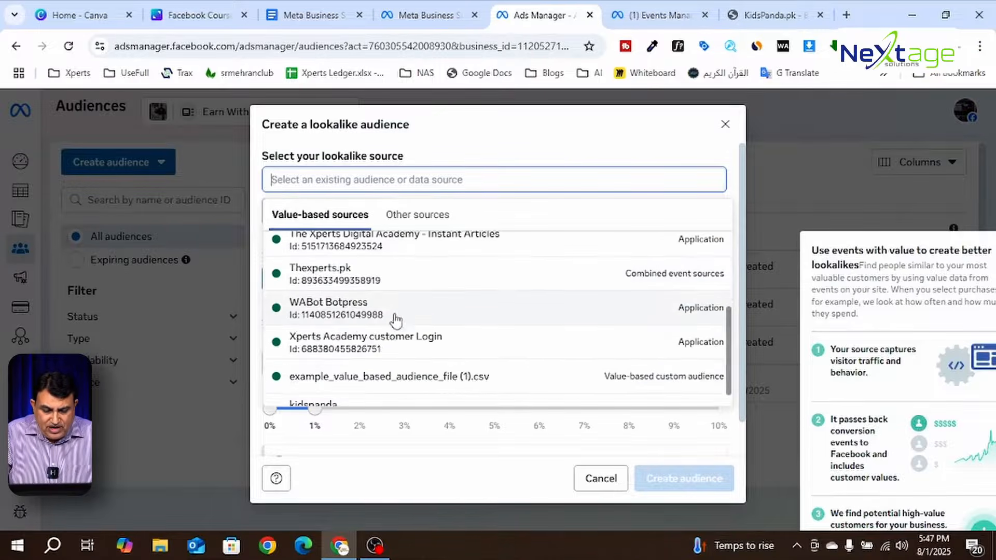
pyautogui.click(383, 397)
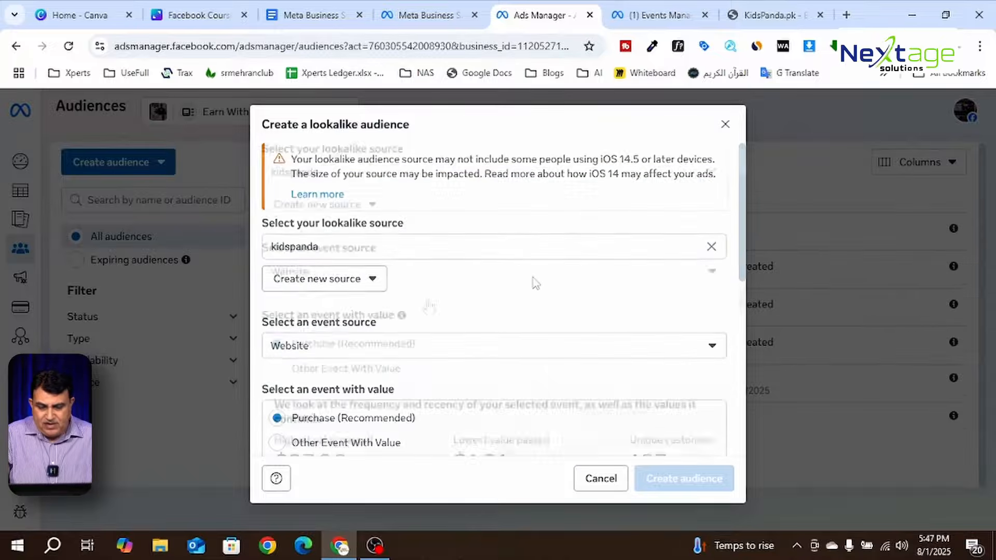
pyautogui.click(404, 345)
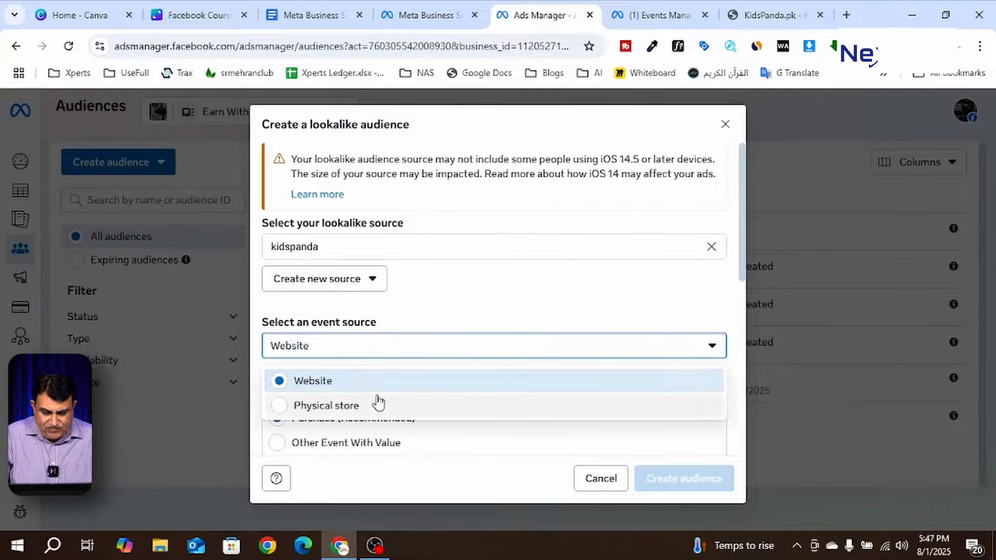
pyautogui.click(422, 348)
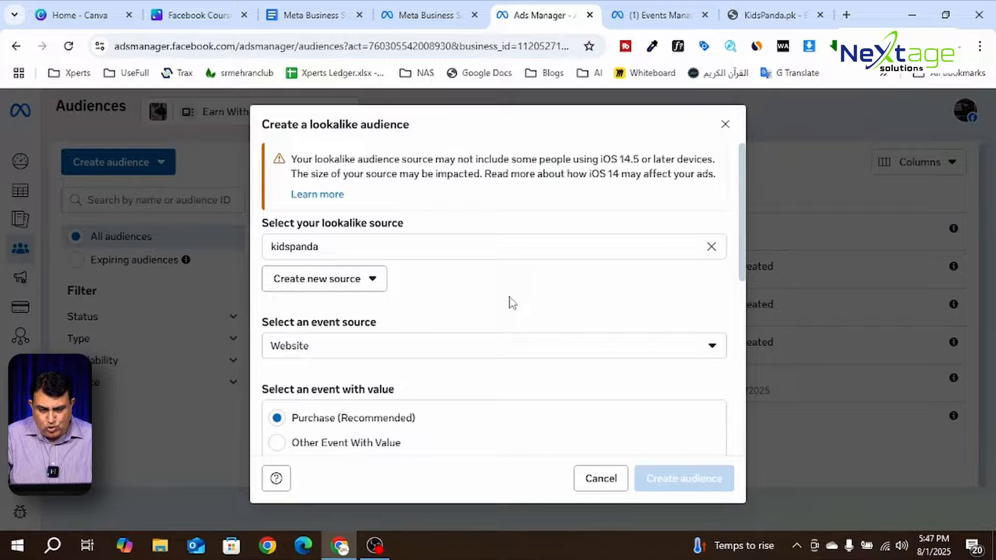
pyautogui.scroll(-8, 508, 304)
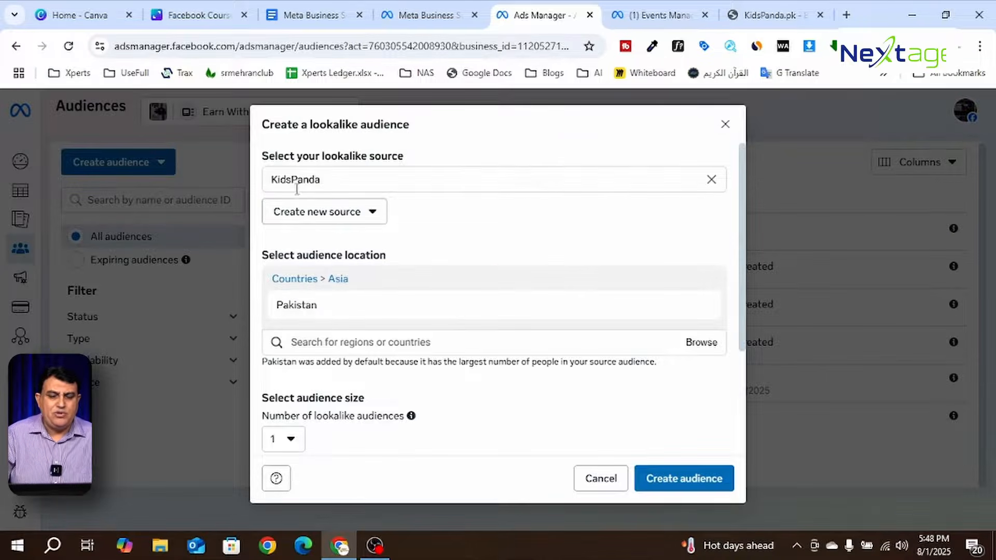
# Try adding a new website custom audience of all kidspanda visitors as the lookalike source, and leave without creating it
pyautogui.click(372, 215)
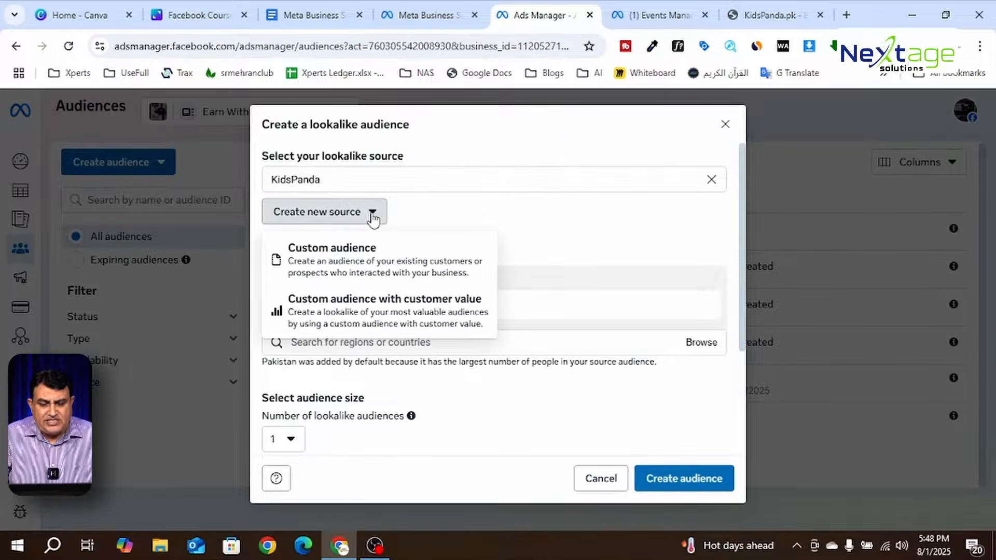
pyautogui.click(371, 265)
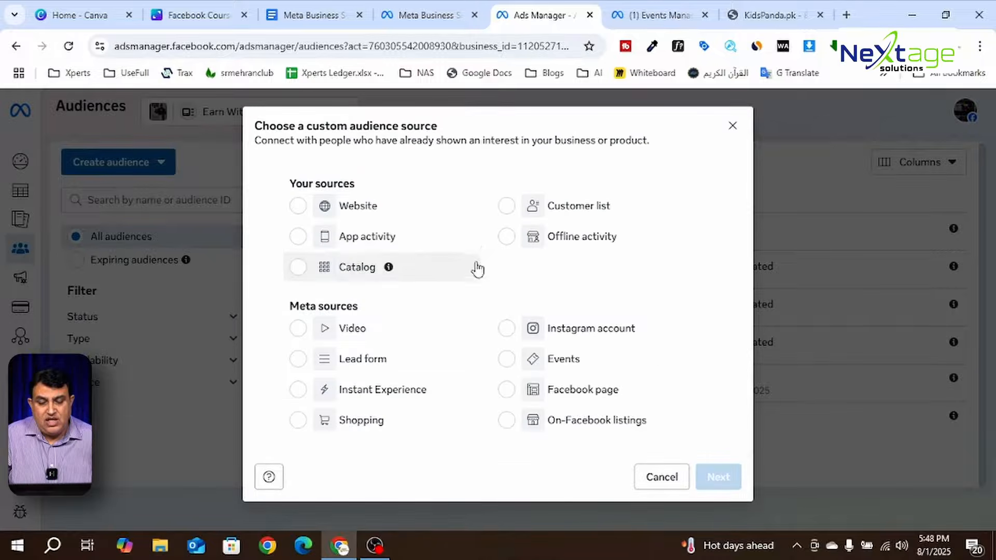
pyautogui.click(353, 210)
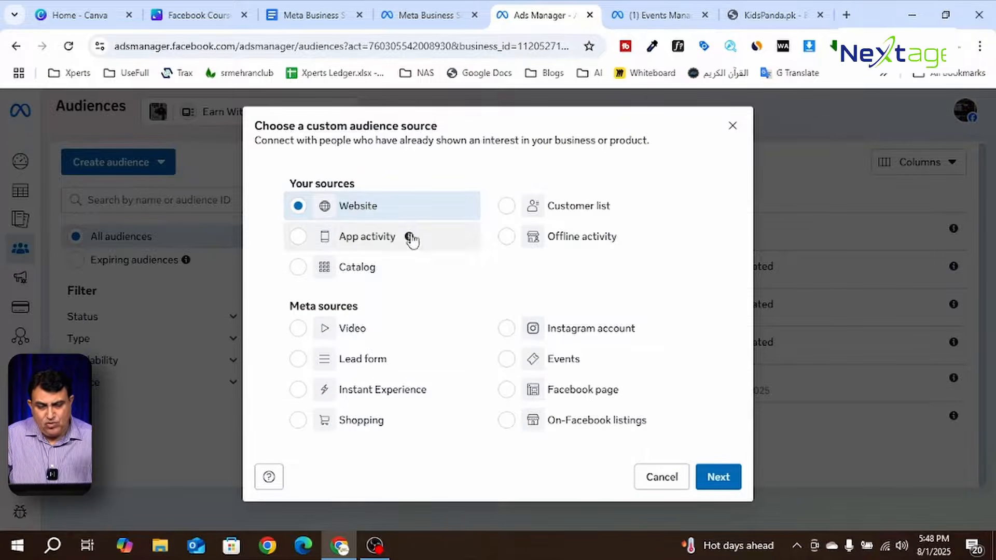
pyautogui.click(731, 478)
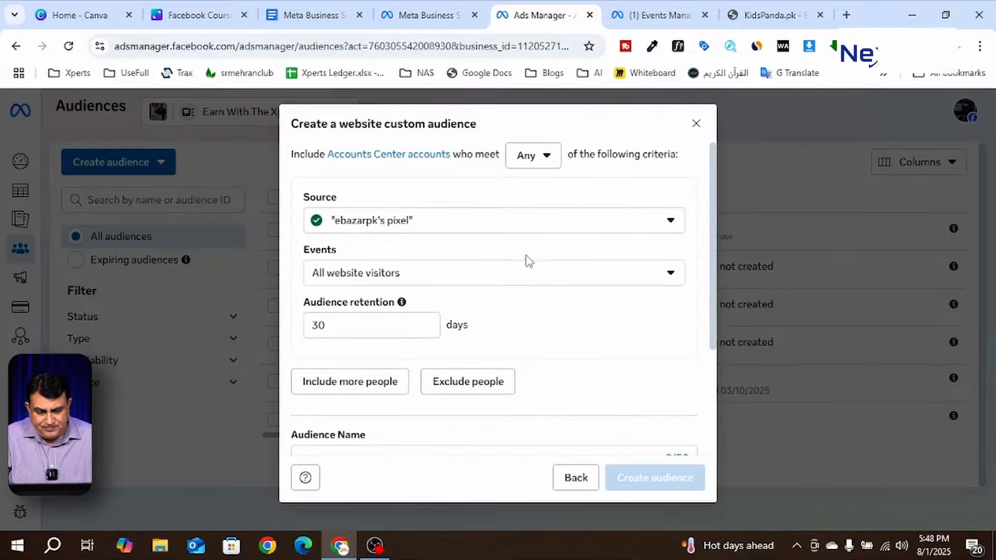
pyautogui.click(446, 222)
pyautogui.click(400, 358)
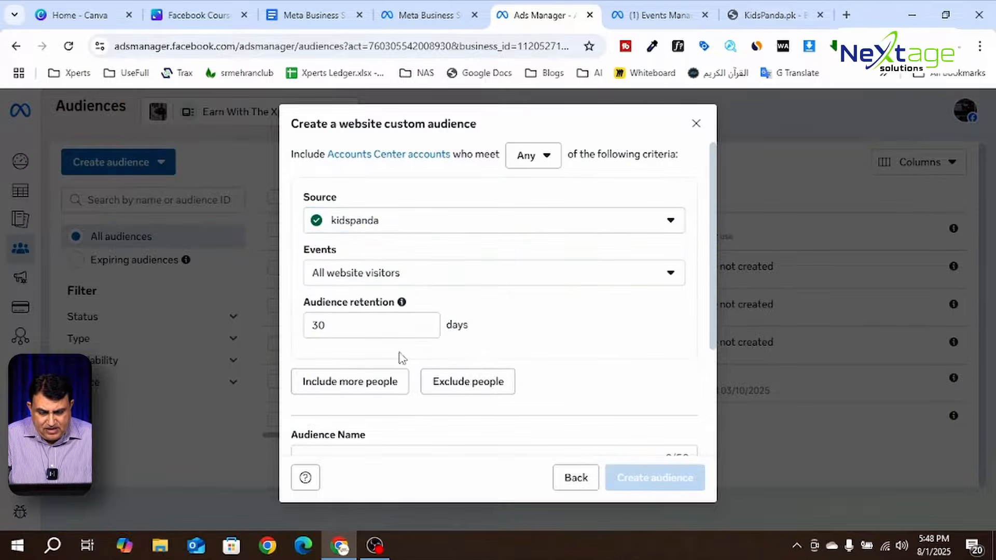
pyautogui.click(457, 274)
pyautogui.click(427, 348)
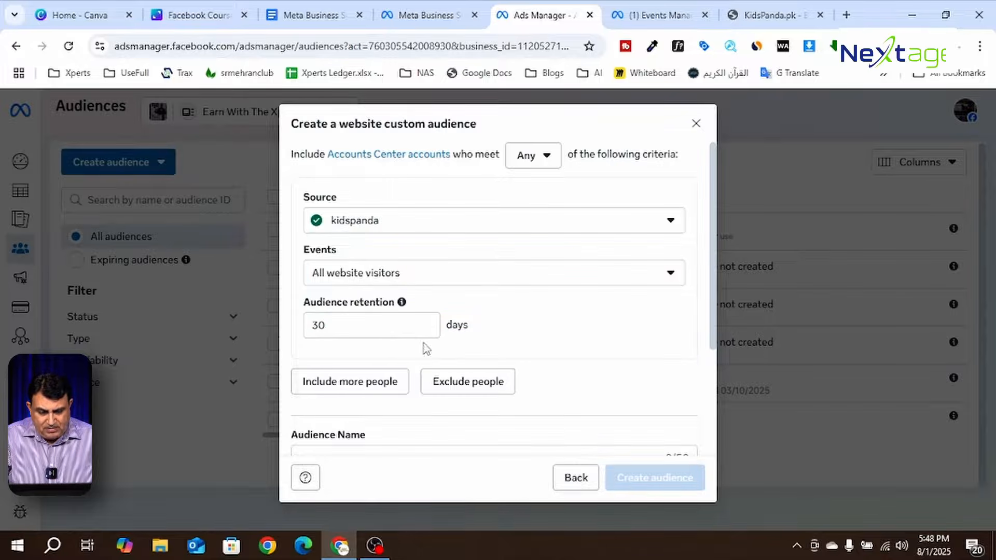
pyautogui.press('Escape')
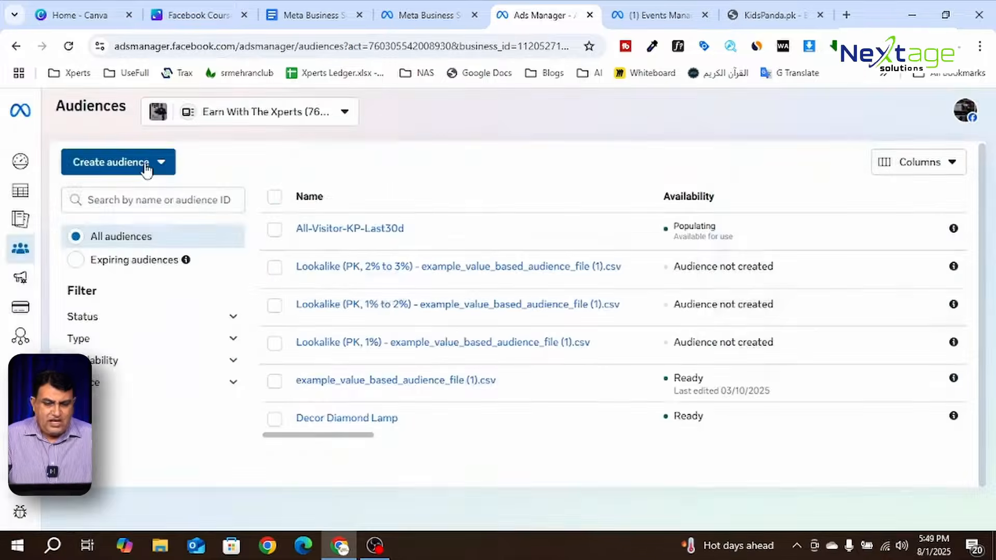
# Start a new lookalike audience with the value-based source kidspanda
pyautogui.click(147, 169)
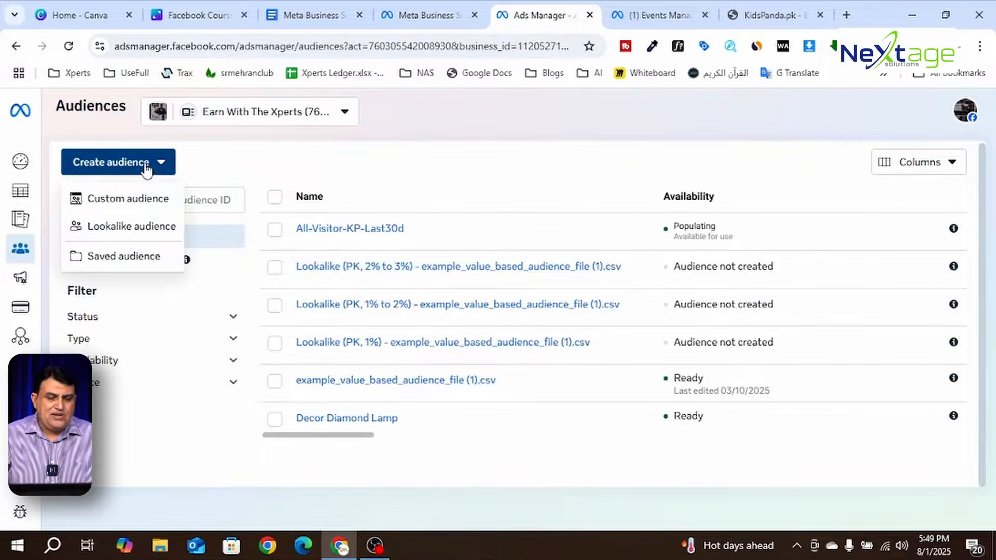
pyautogui.click(122, 228)
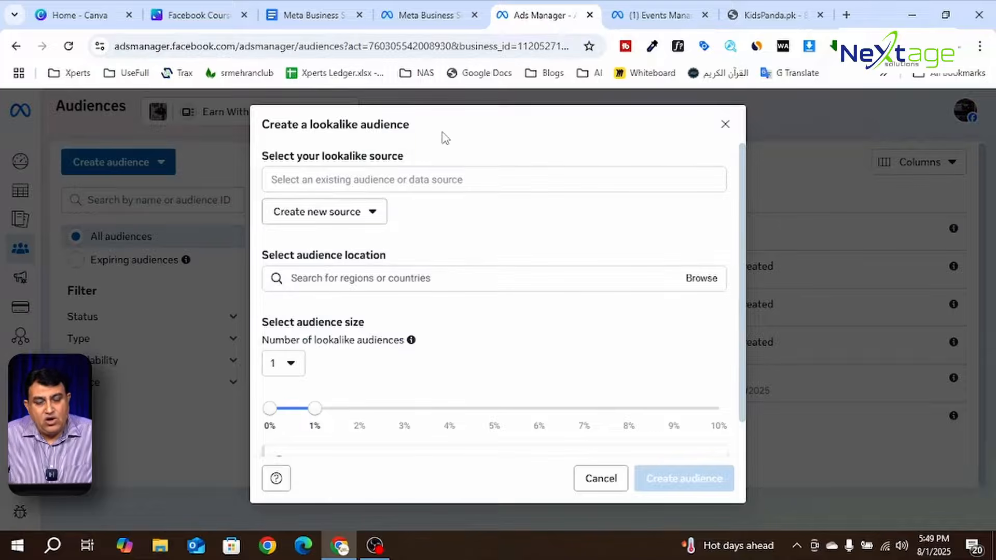
pyautogui.click(400, 178)
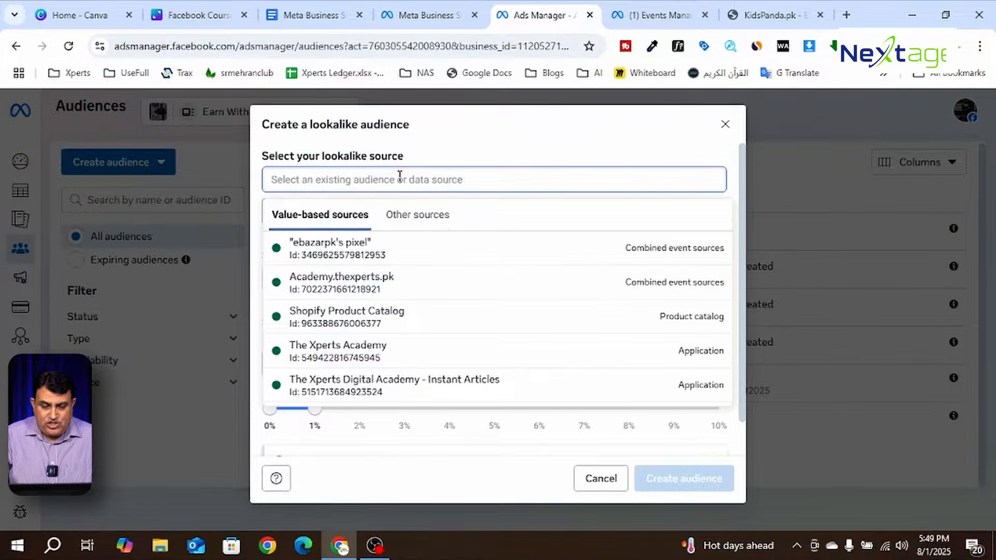
pyautogui.scroll(-3, 418, 305)
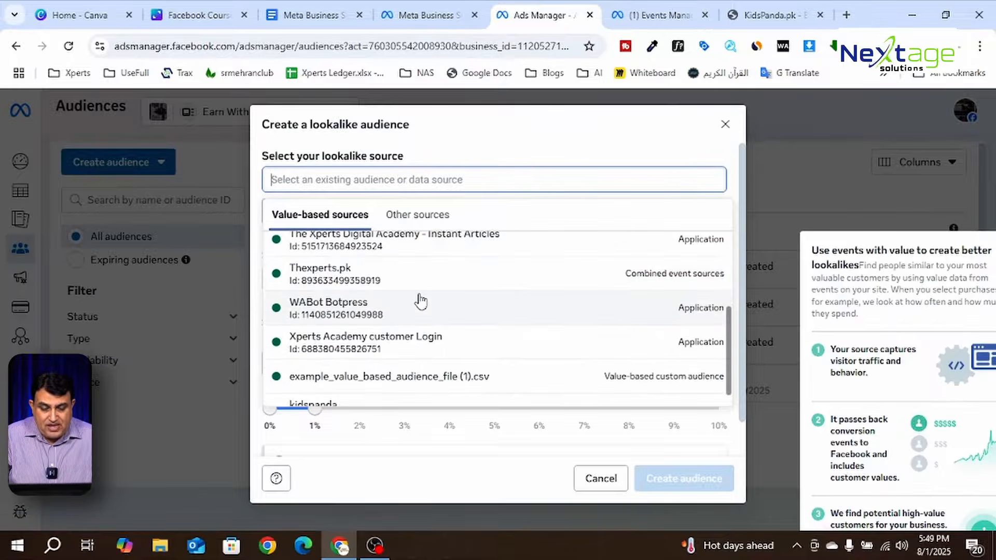
pyautogui.scroll(-1, 420, 301)
pyautogui.click(332, 397)
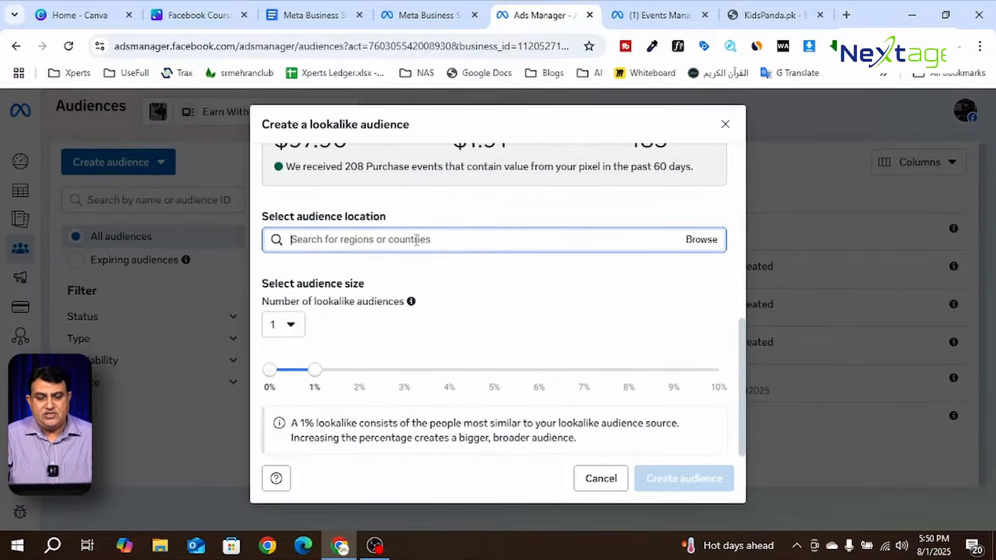
# Set the lookalike audience's location to Pakistan
pyautogui.write('pak')
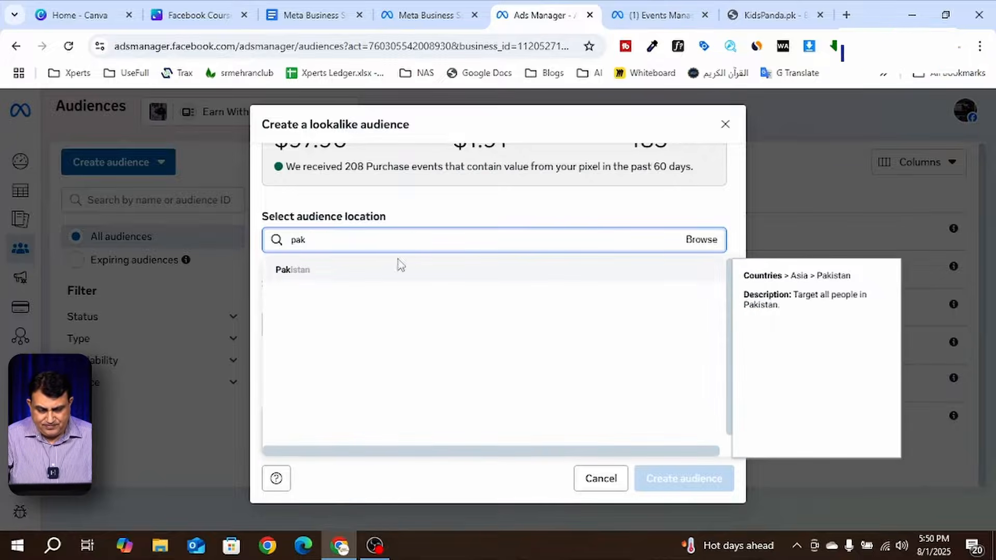
pyautogui.click(352, 274)
pyautogui.scroll(-2, 525, 332)
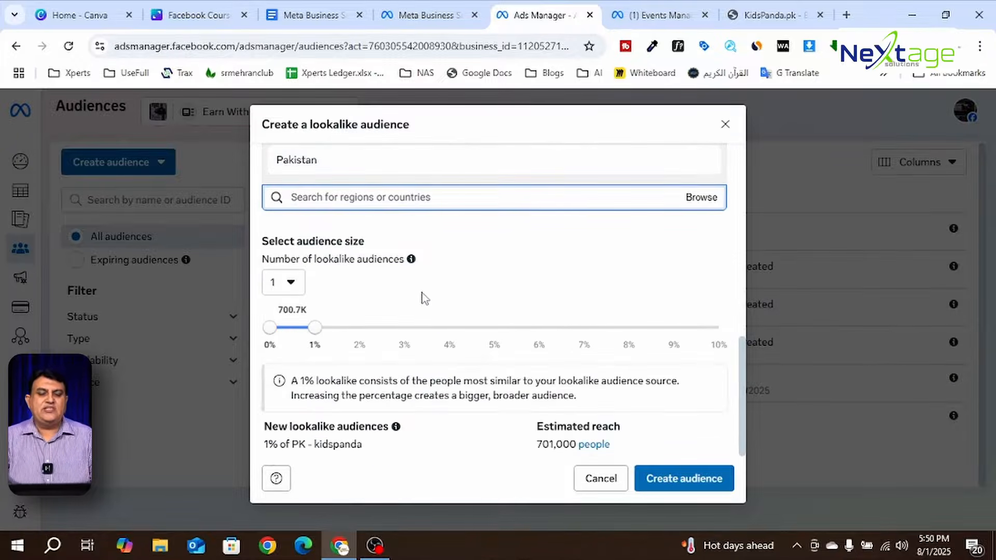
# Set the number of lookalike audiences to 2
pyautogui.doubleClick(283, 310)
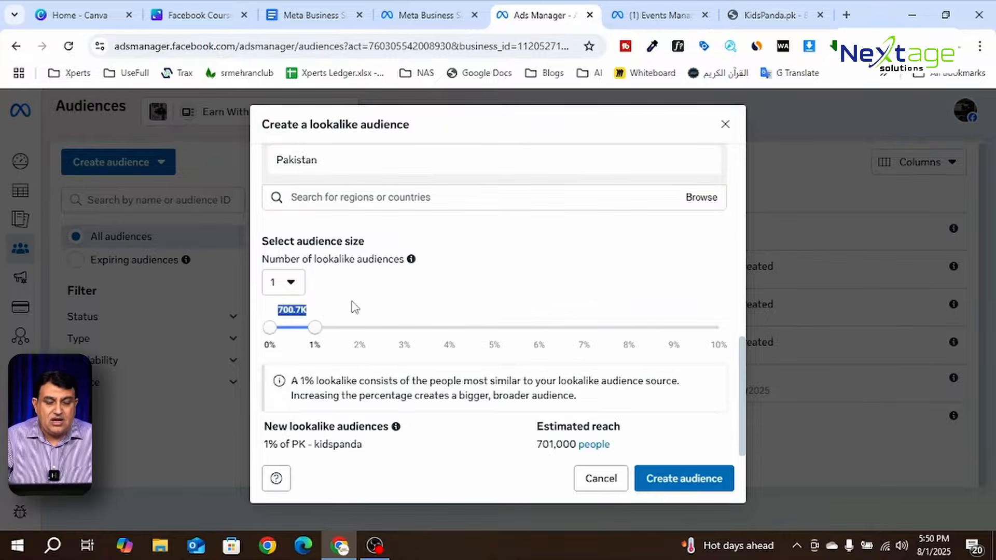
pyautogui.click(297, 284)
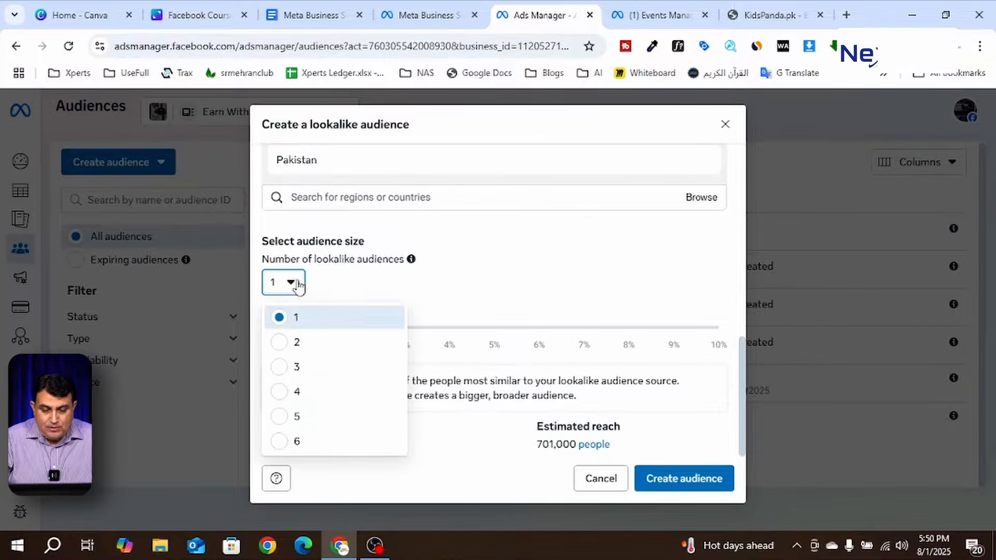
pyautogui.click(296, 342)
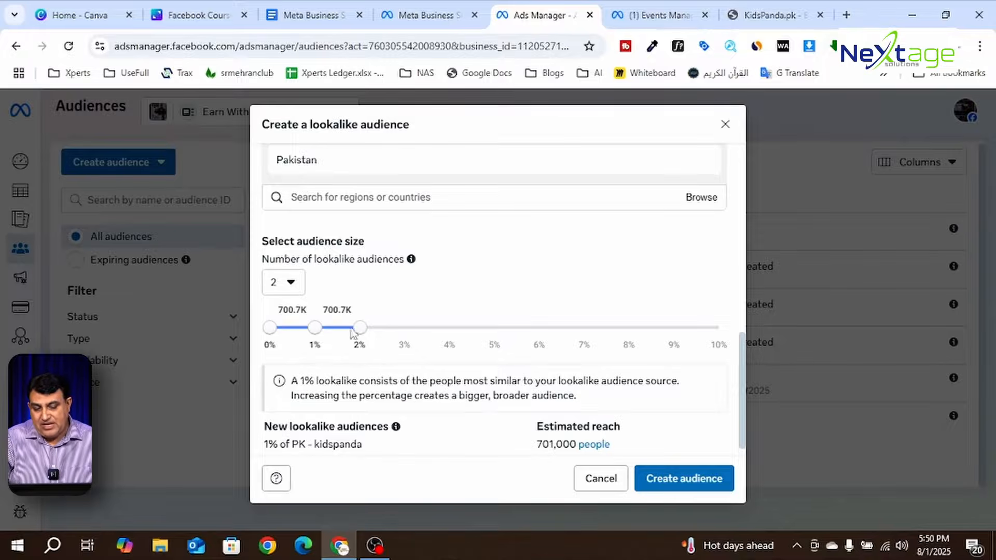
pyautogui.click(298, 288)
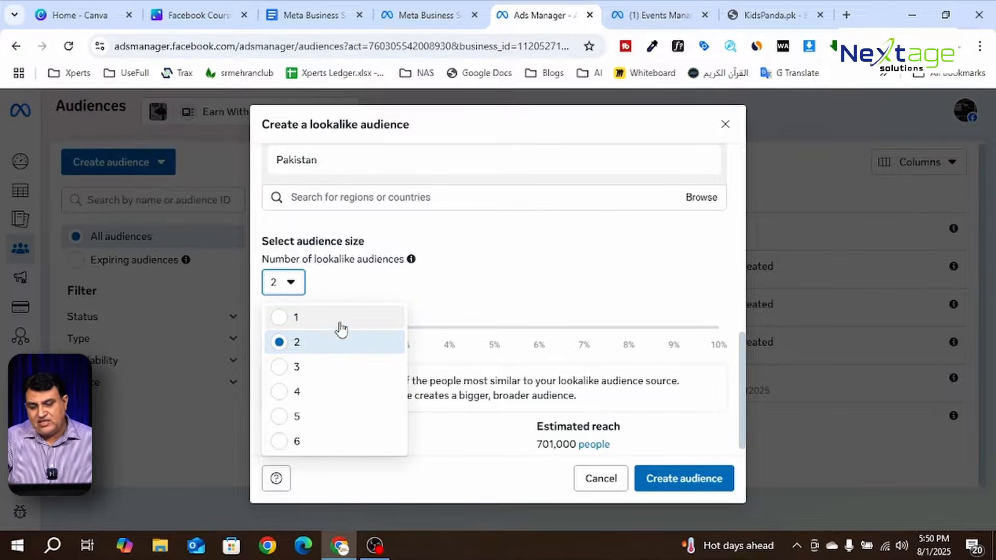
pyautogui.click(537, 293)
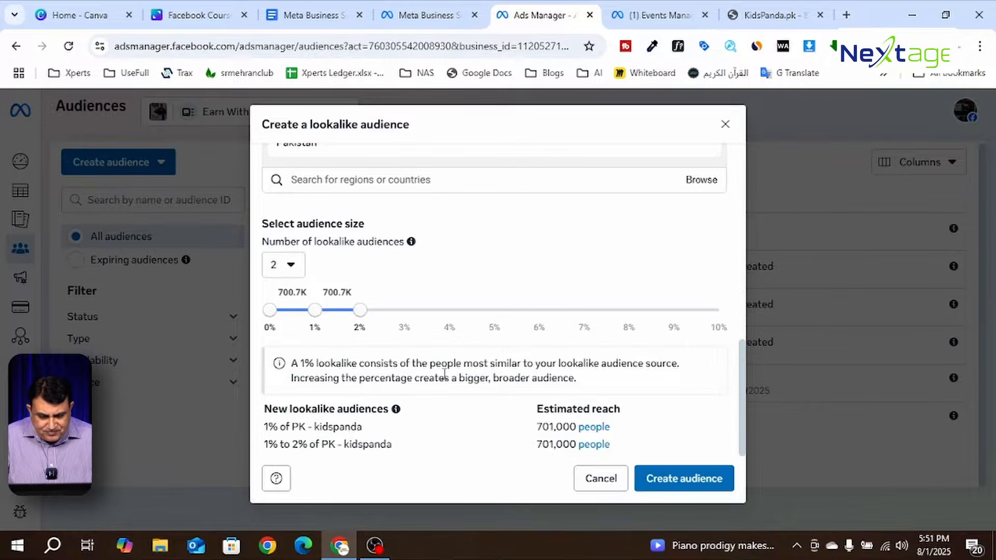
# Create the two value-based kidspanda lookalike audiences for Pakistan, covering 1% and 1% to 2%
pyautogui.click(693, 482)
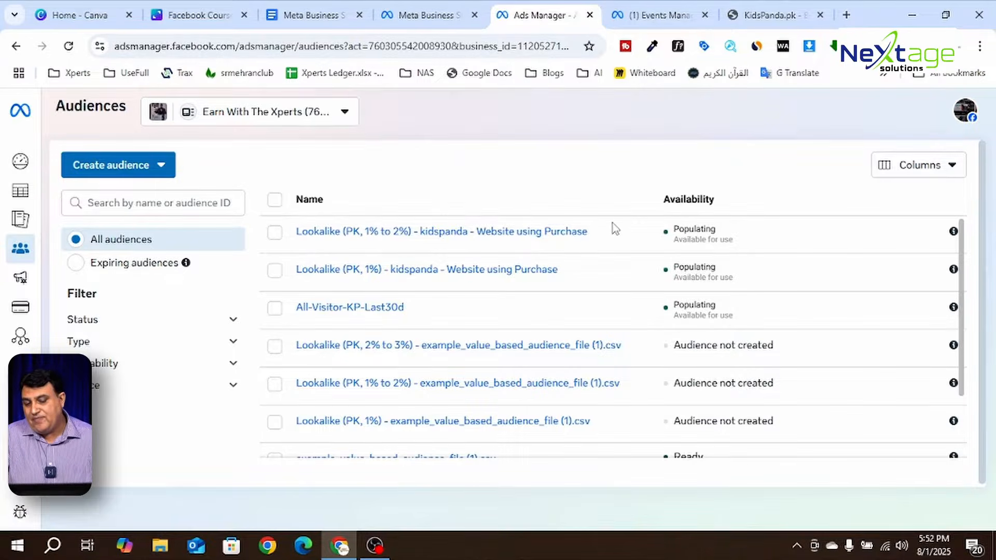
pyautogui.doubleClick(706, 228)
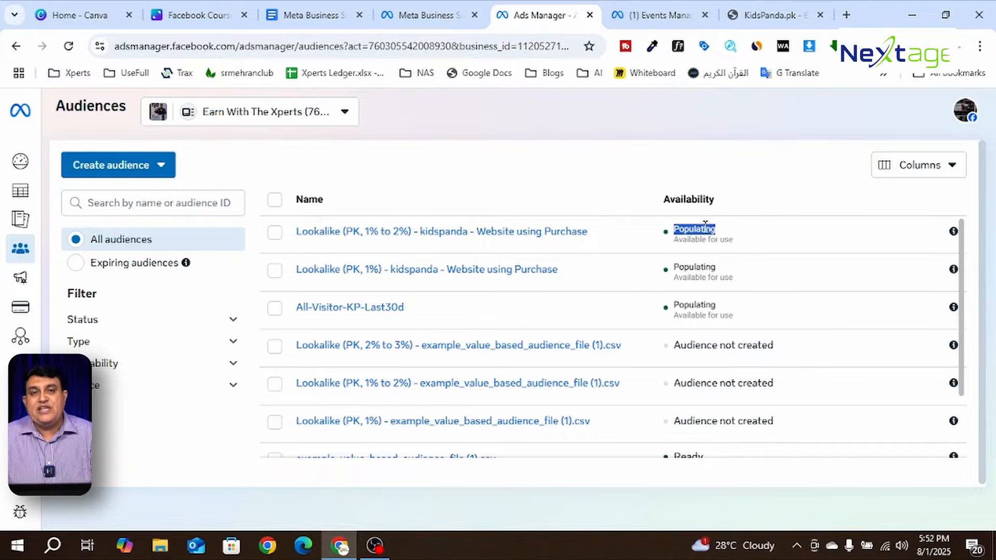
pyautogui.click(781, 235)
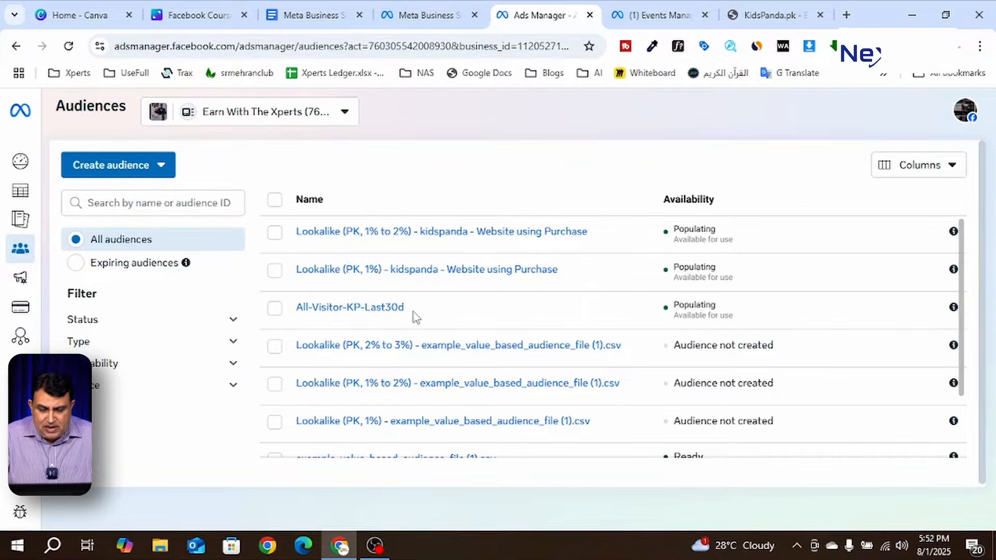
pyautogui.moveTo(412, 310); pyautogui.dragTo(274, 309)
pyautogui.click(247, 165)
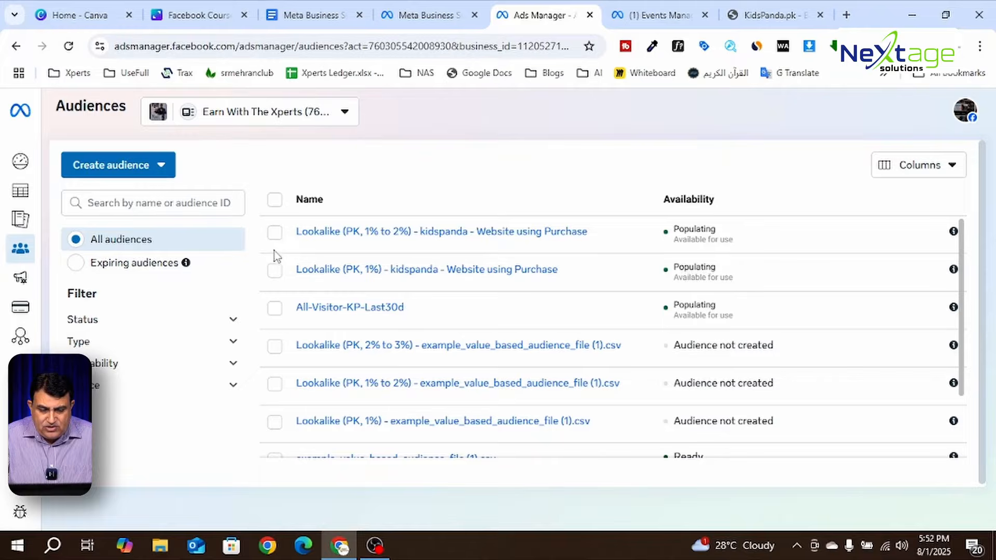
# Select the two kidspanda lookalike audiences and All-Visitor-KP-Last30d in the audience list, and clear the selection again
pyautogui.click(275, 270)
pyautogui.click(274, 309)
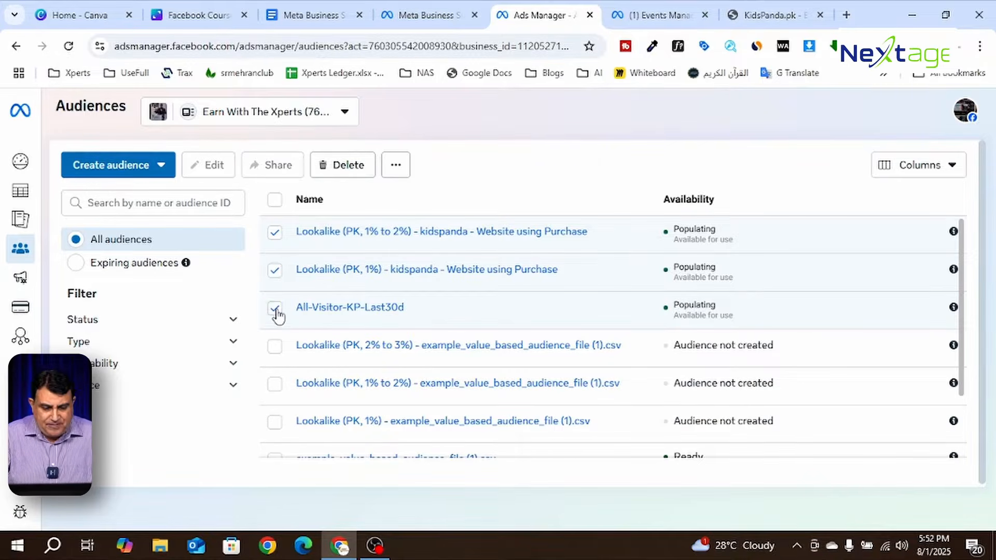
pyautogui.click(274, 269)
pyautogui.click(274, 232)
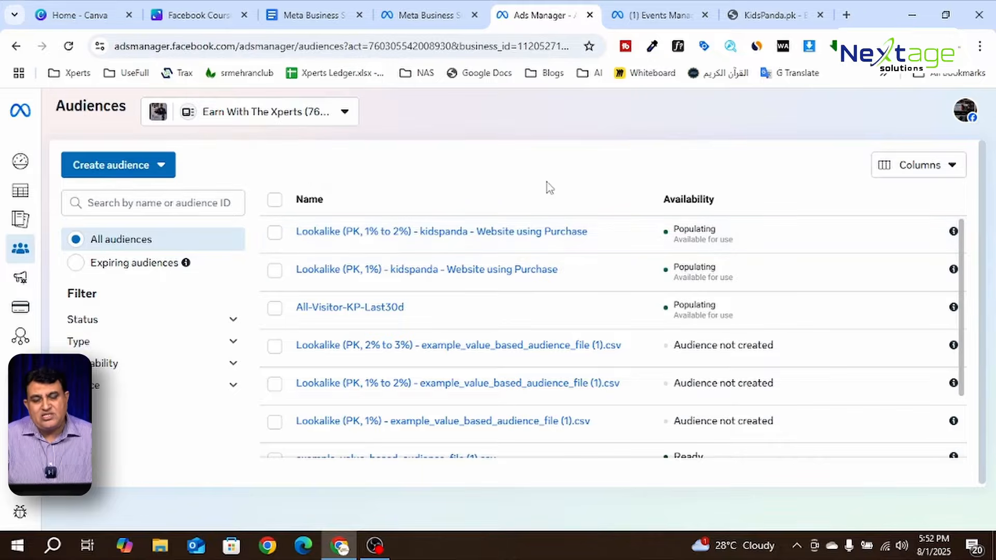